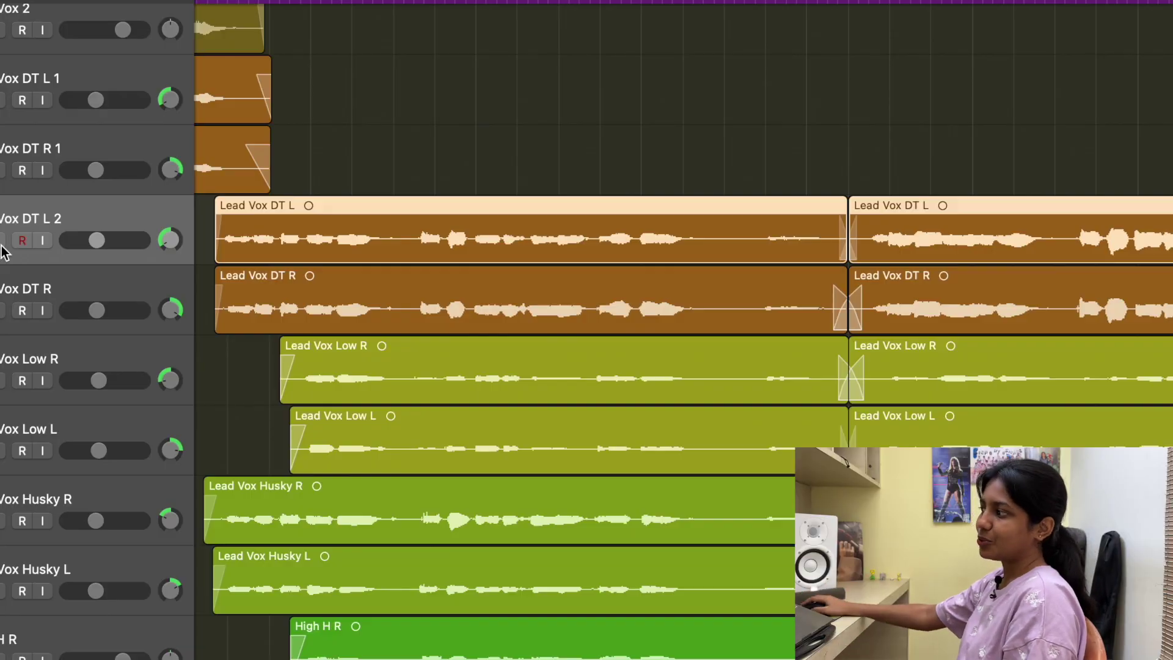
- Solo the Lead Vox DT L 2 track only while comparing waveform levels across its chorus regions
left_click(4, 240)
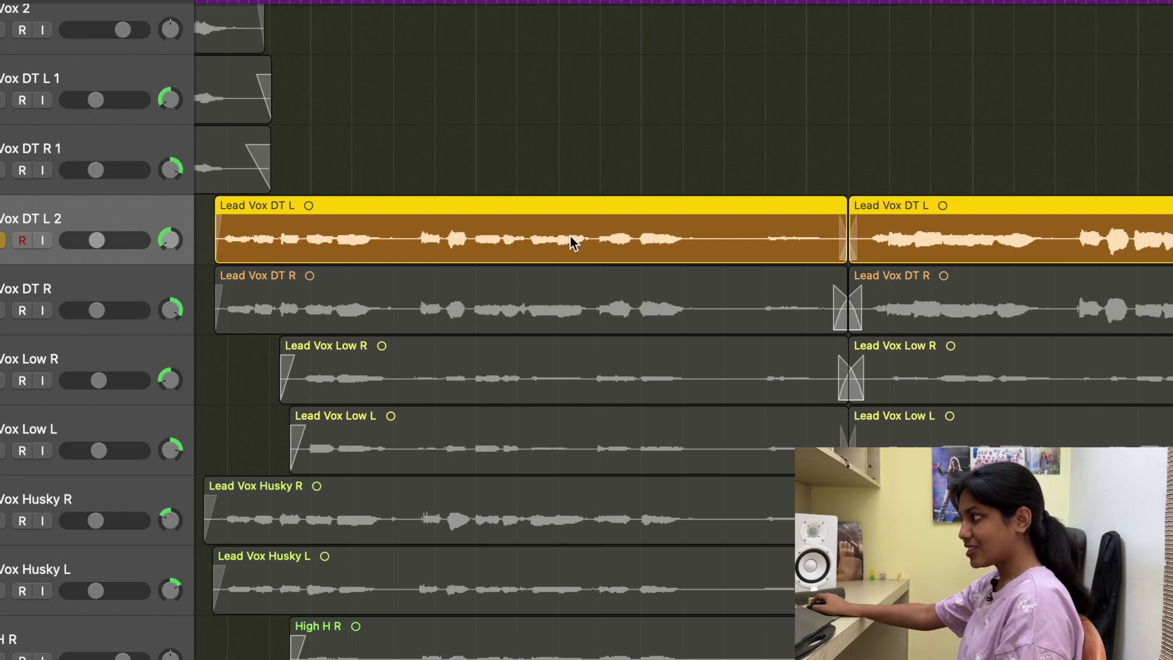
scroll(552, 230, "right", 5)
scroll(551, 231, "right", 10)
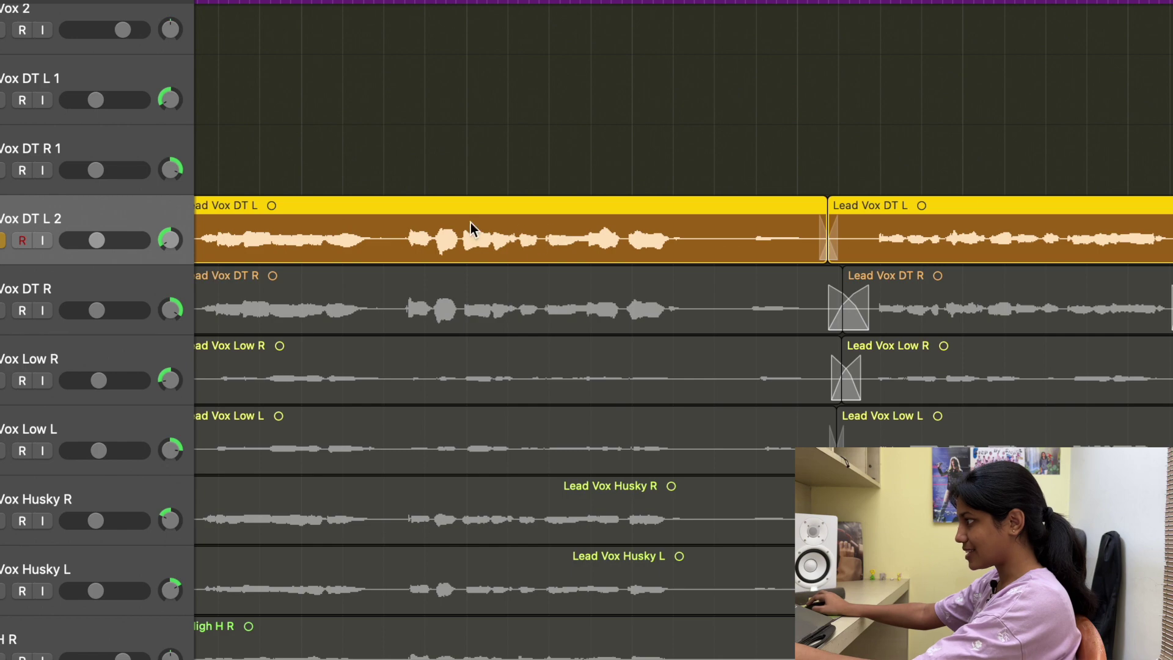
scroll(460, 251, "right", 8)
scroll(598, 244, "right", 10)
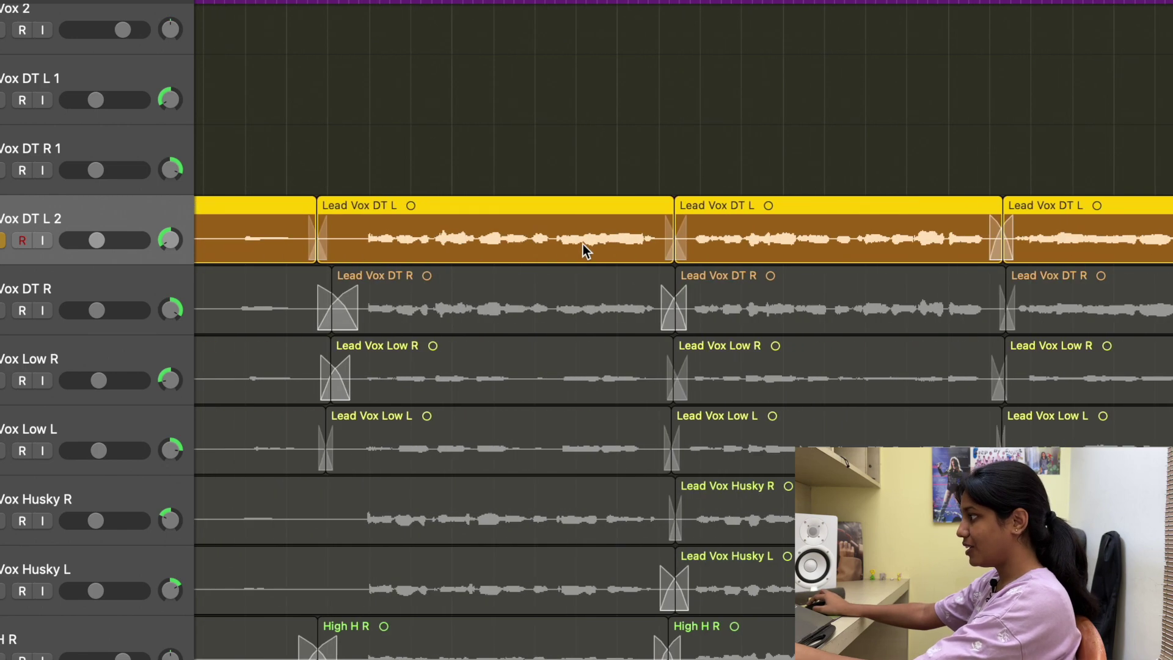
scroll(589, 241, "right", 10)
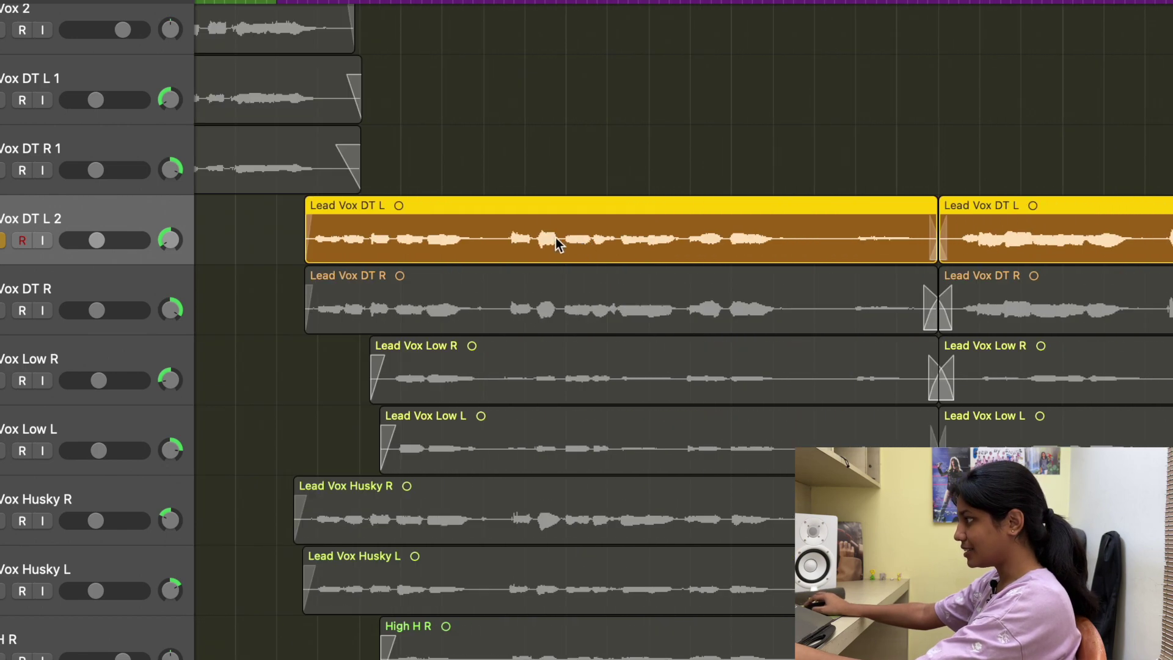
scroll(365, 251, "right", 8)
key("s")
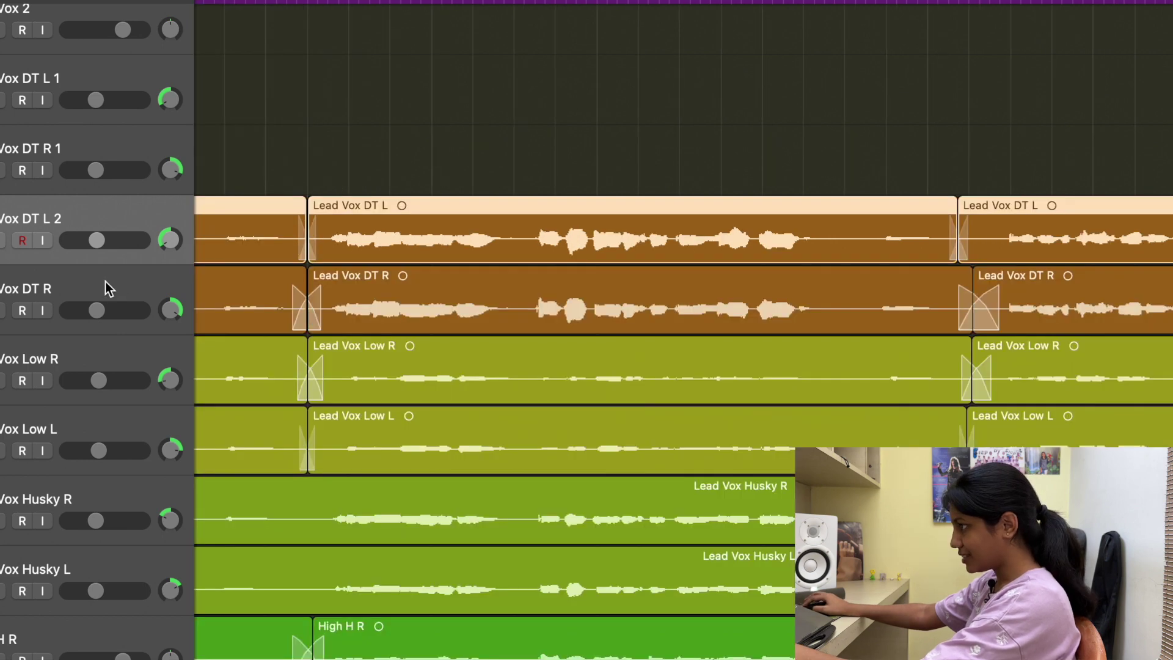
- Solo the Lead Vox DT R track and compare the enlarged waveform levels across its regions
left_click(21, 313)
key("s")
scroll(428, 313, "left", 1)
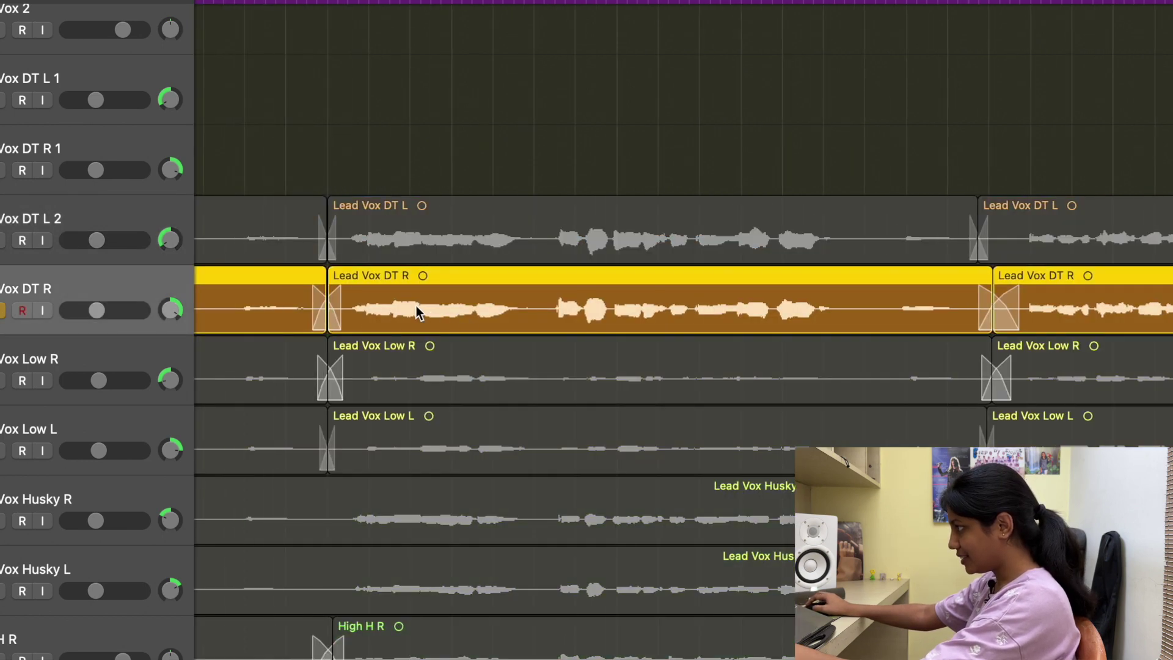
key("super+Down")
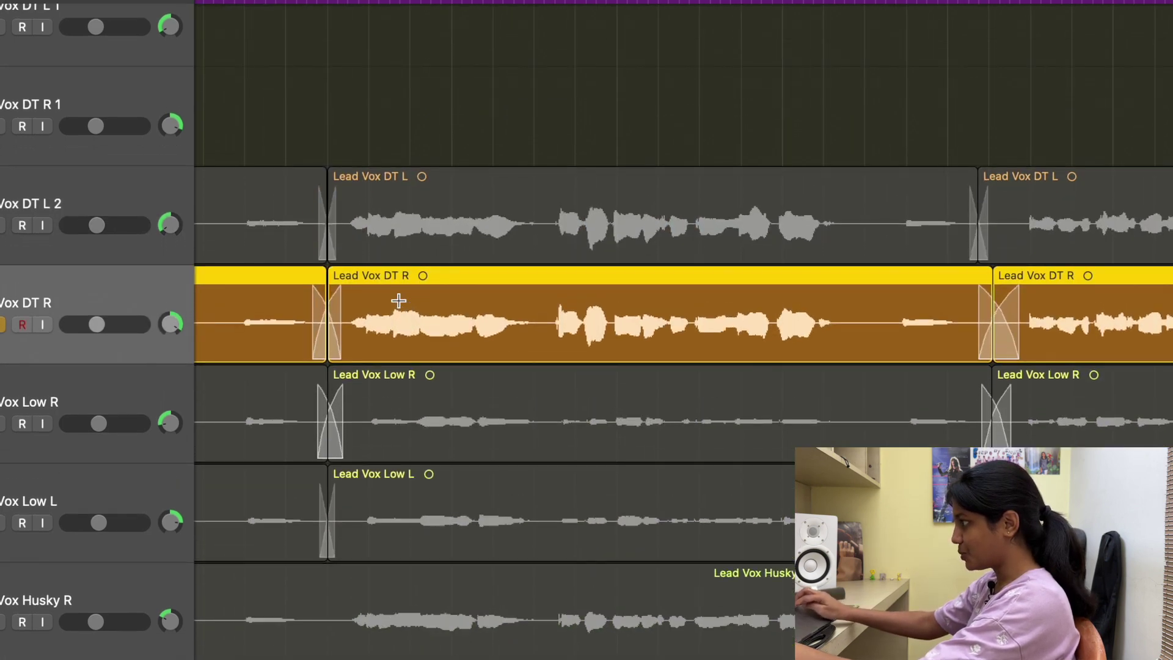
key("super+Down")
scroll(417, 330, "left", 10)
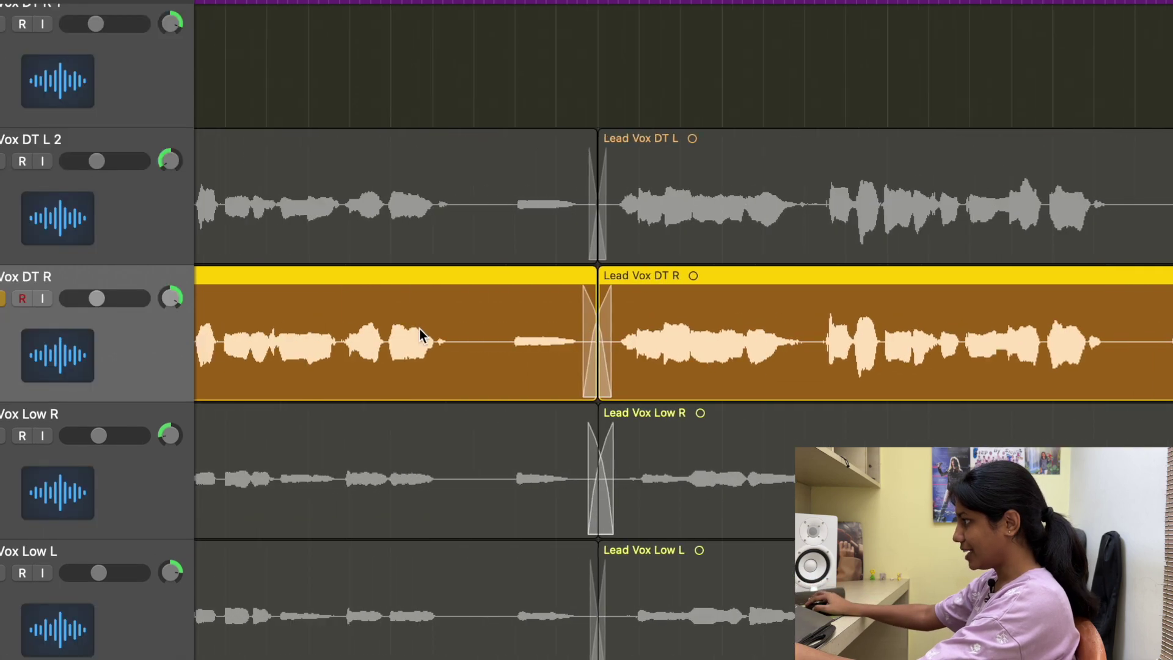
scroll(431, 347, "right", 4)
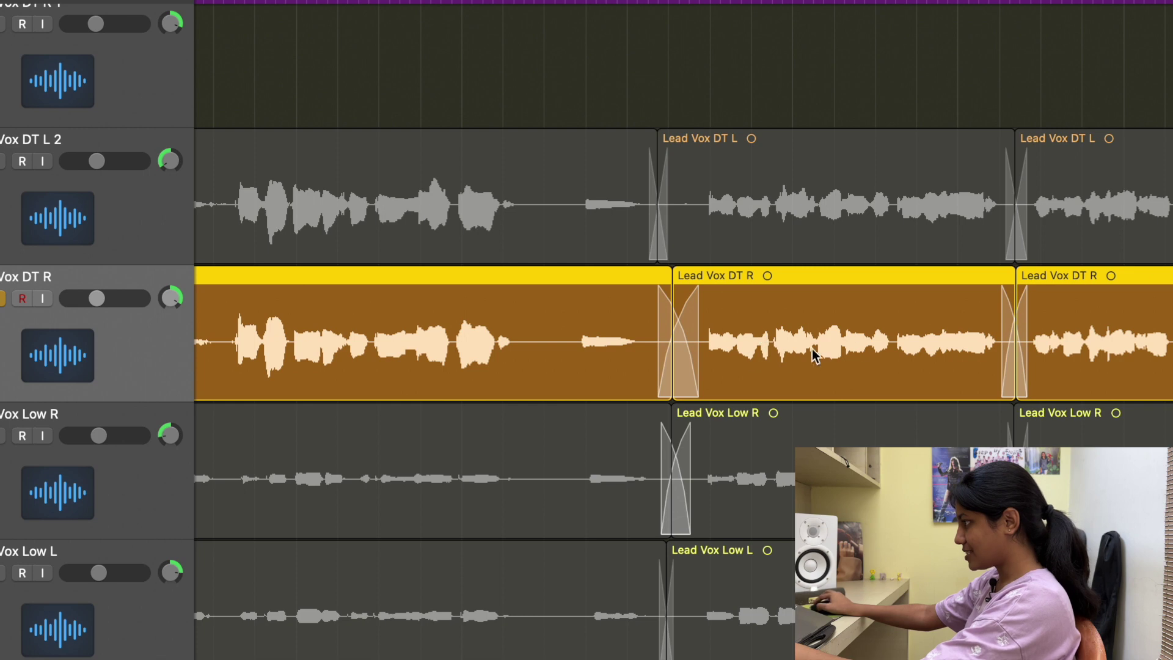
scroll(818, 343, "left", 4)
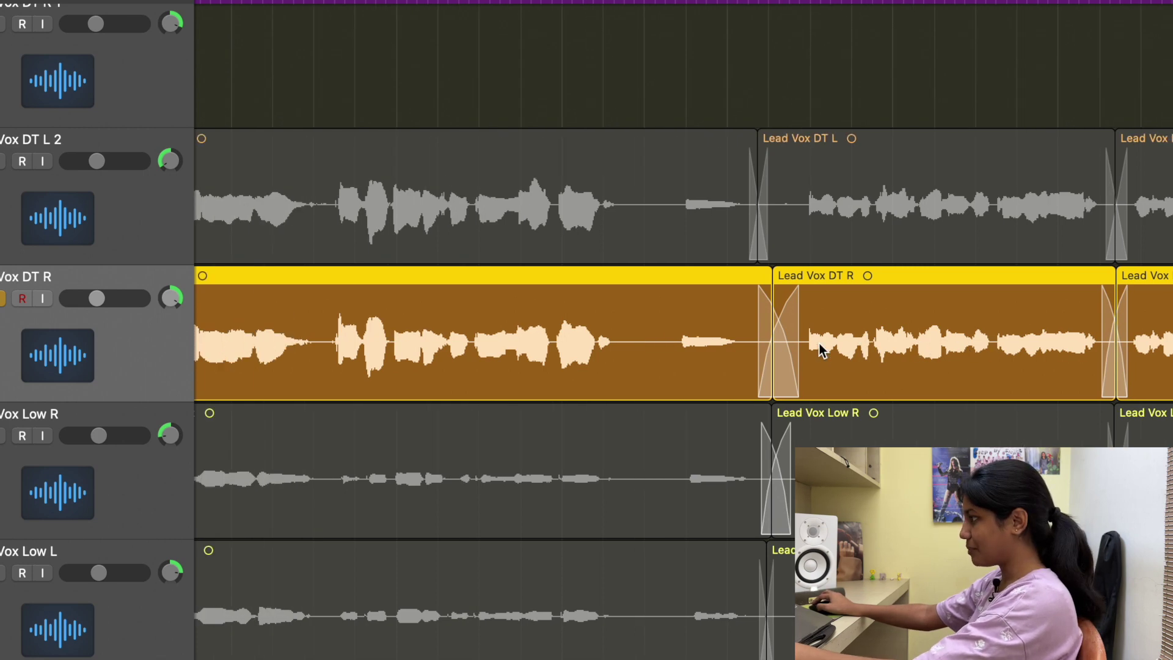
- Select the Lead Vox DT R region starting just after bar 64 and set its region gain to -3.4 dB
left_click(83, 214)
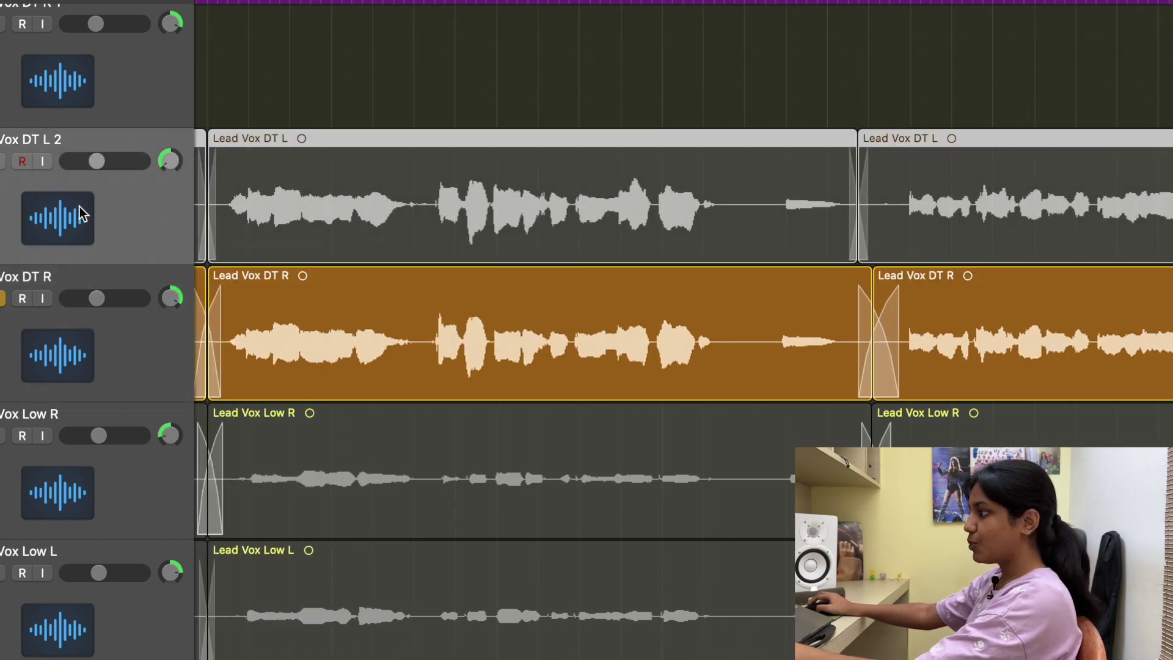
left_click(86, 309)
scroll(746, 293, "right", 4)
left_click(748, 295)
key("super+Left")
key("super+Left")
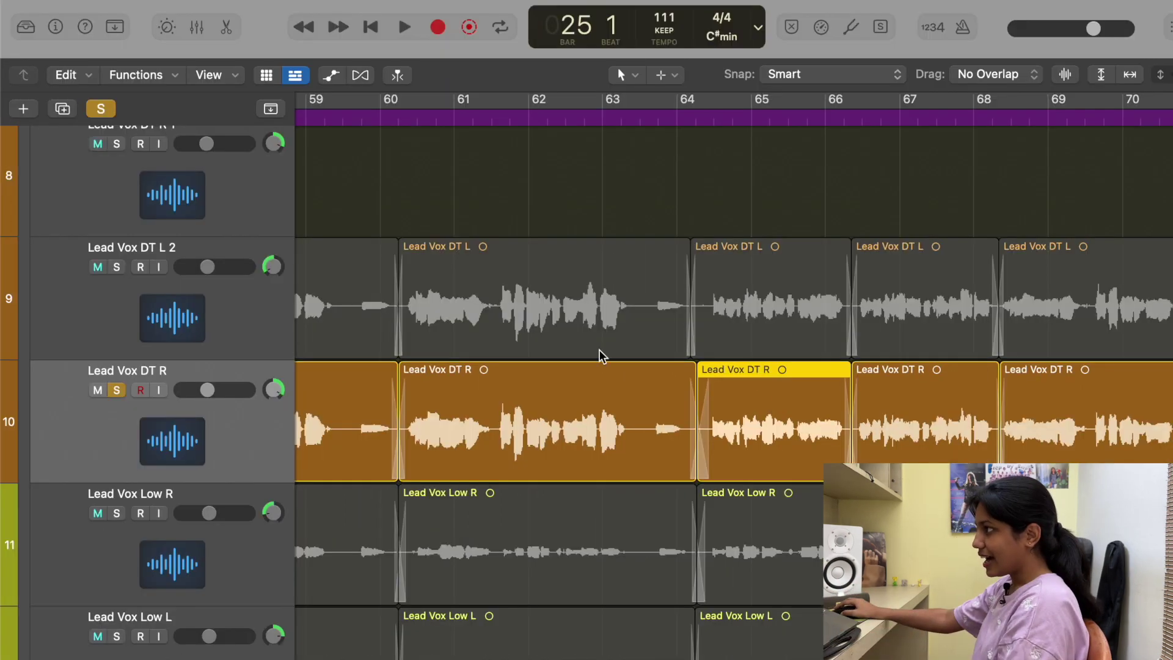
left_click(56, 27)
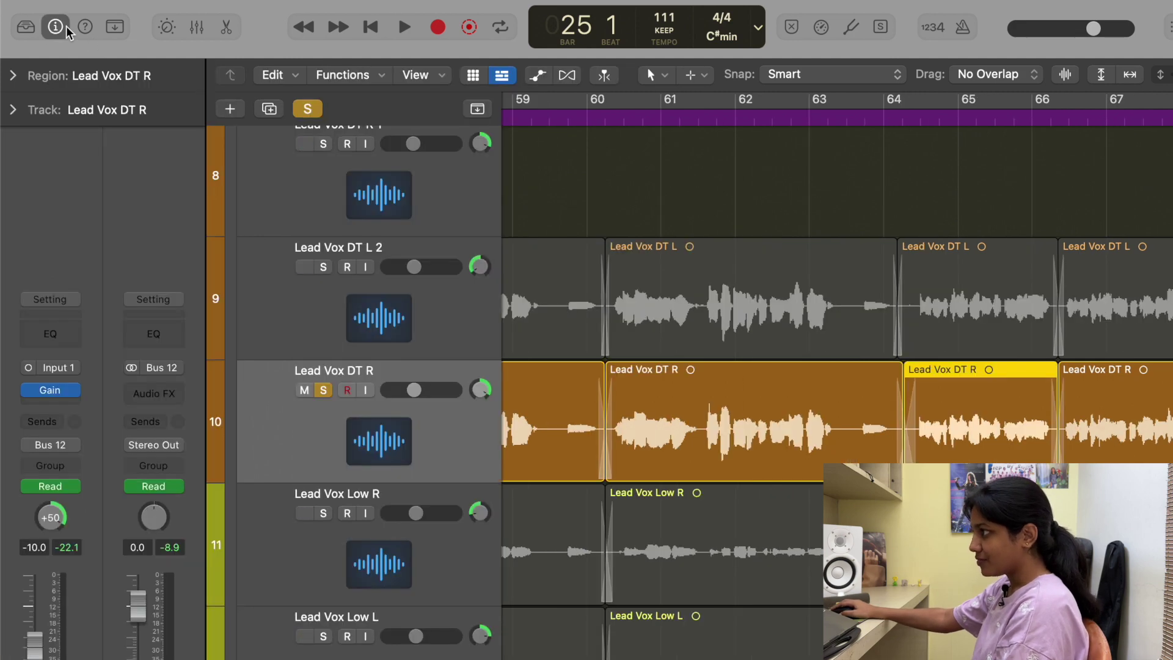
left_click(13, 75)
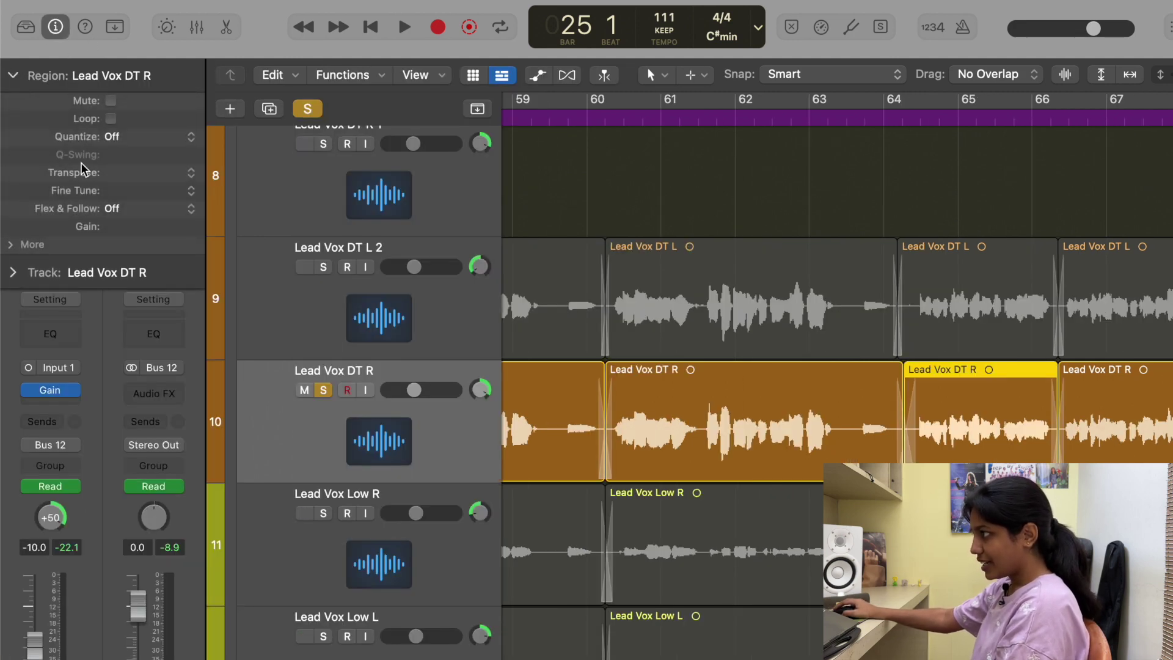
left_click_drag(120, 233, 121, 227)
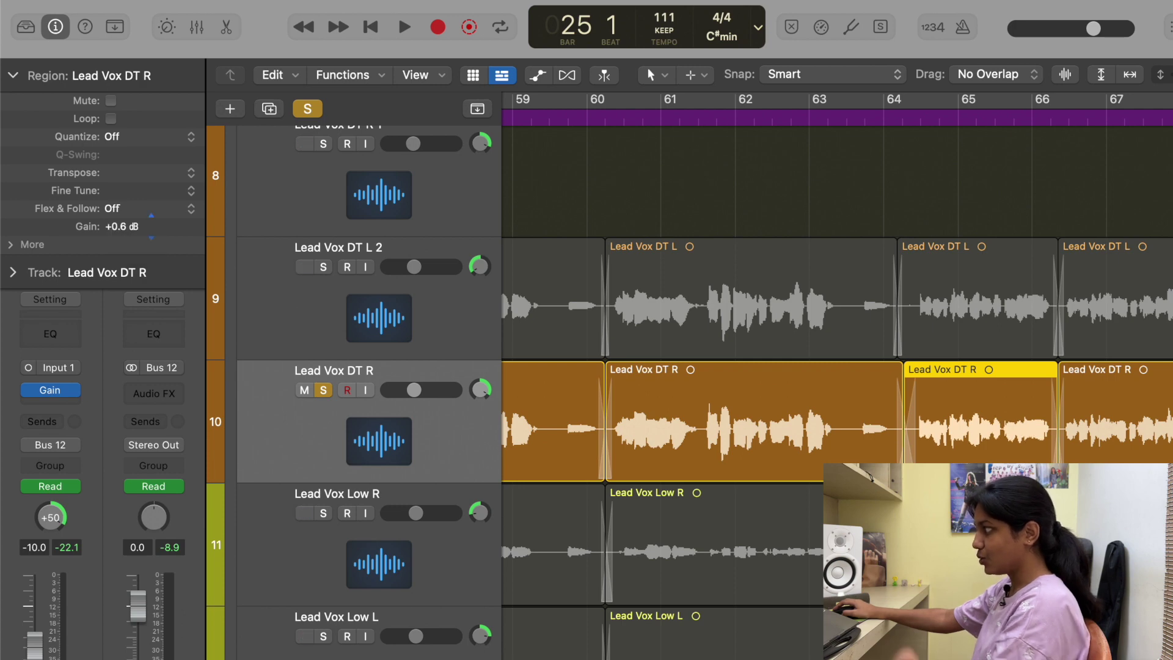
left_click_drag(120, 227, 114, 277)
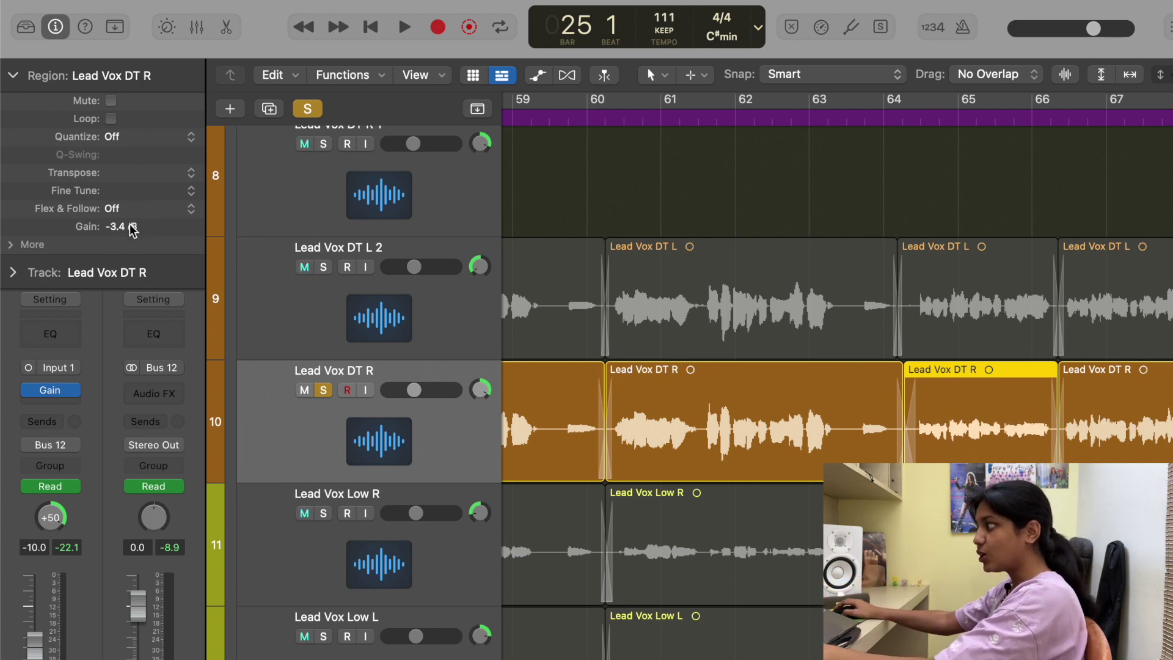
- Set the selected Lead Vox DT R region's gain to -1.0 dB, and reset it to its default
left_click_drag(130, 229, 140, 173)
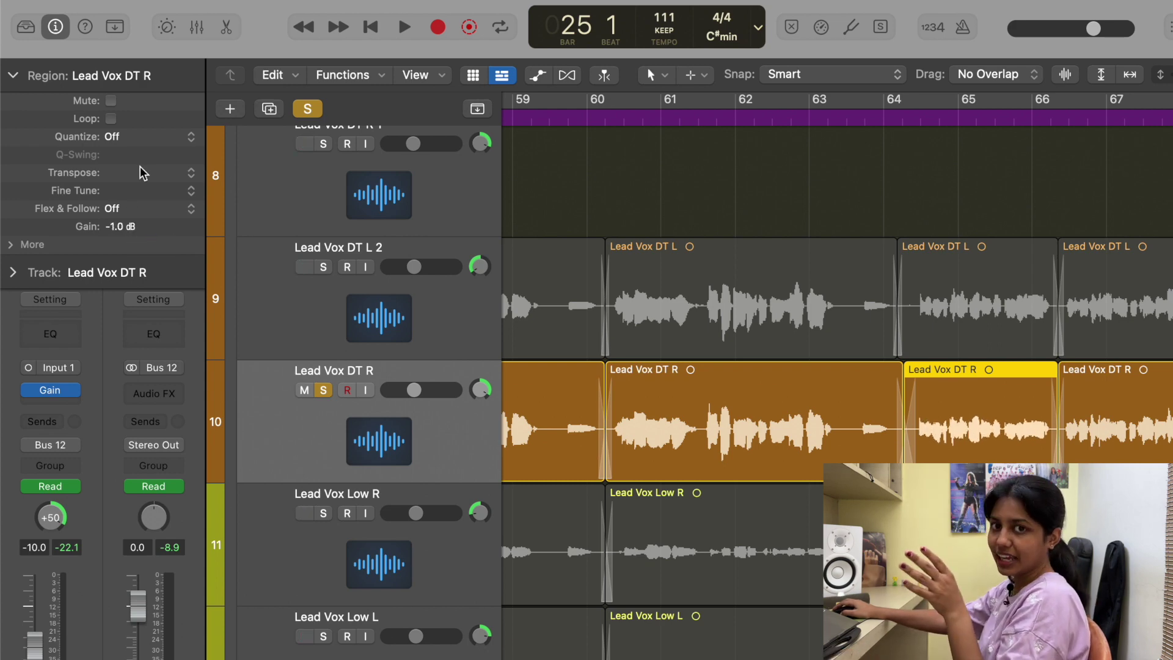
double_click(123, 228)
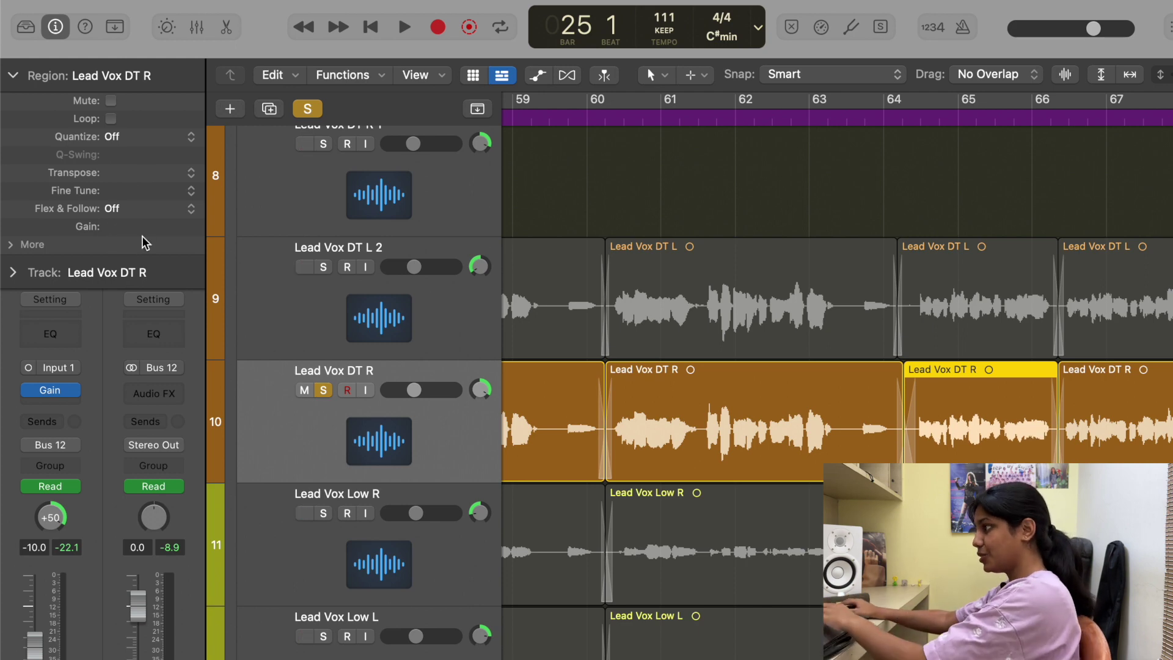
- Isolate the quiet Lead Vox DT R phrase between about bars 27.6 and 28.3 in the first chorus as a separate region
key("super+Left")
key("super+Left")
key("super+Left")
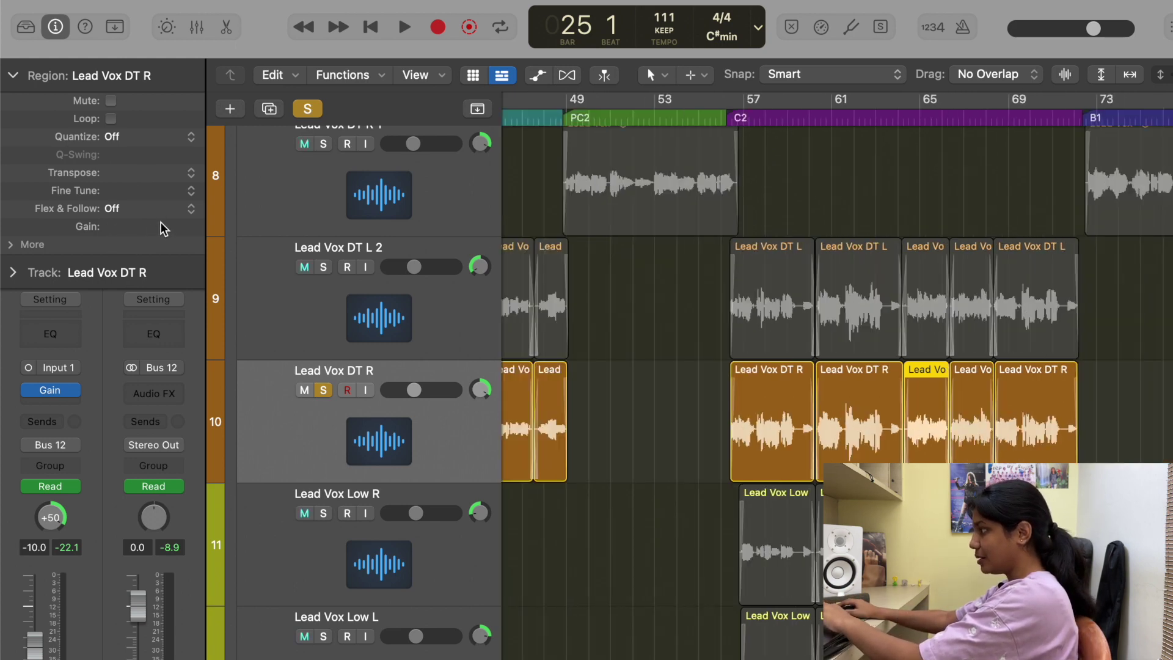
key("super+Right")
key("super+Right")
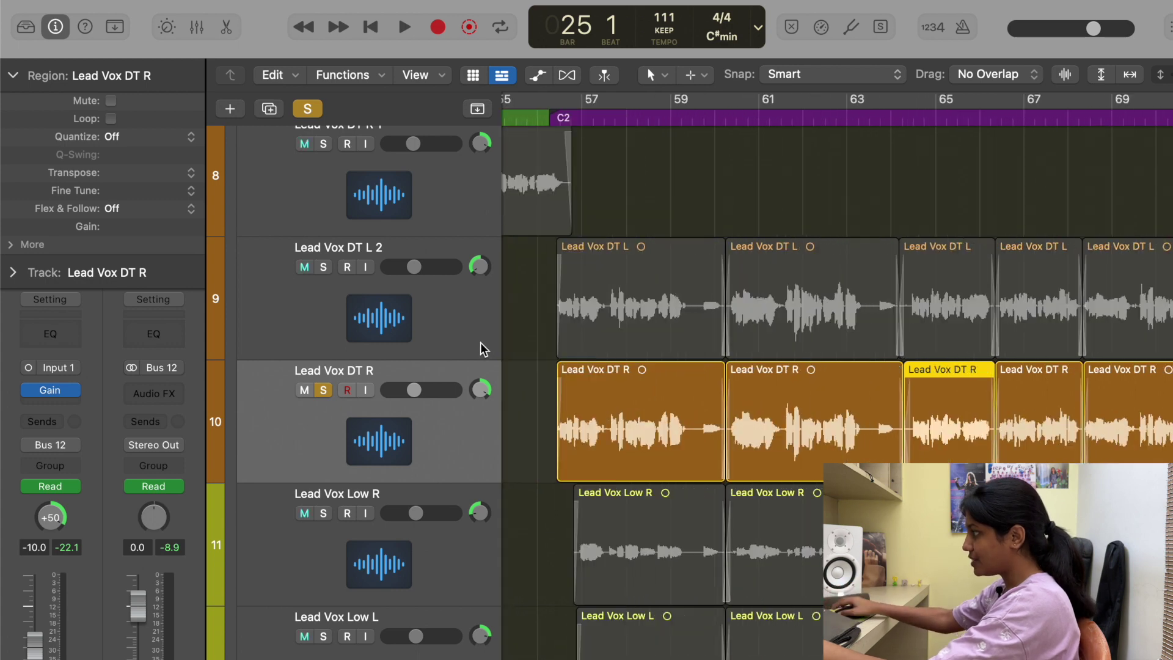
scroll(492, 353, "left", 15)
scroll(492, 357, "down", 2)
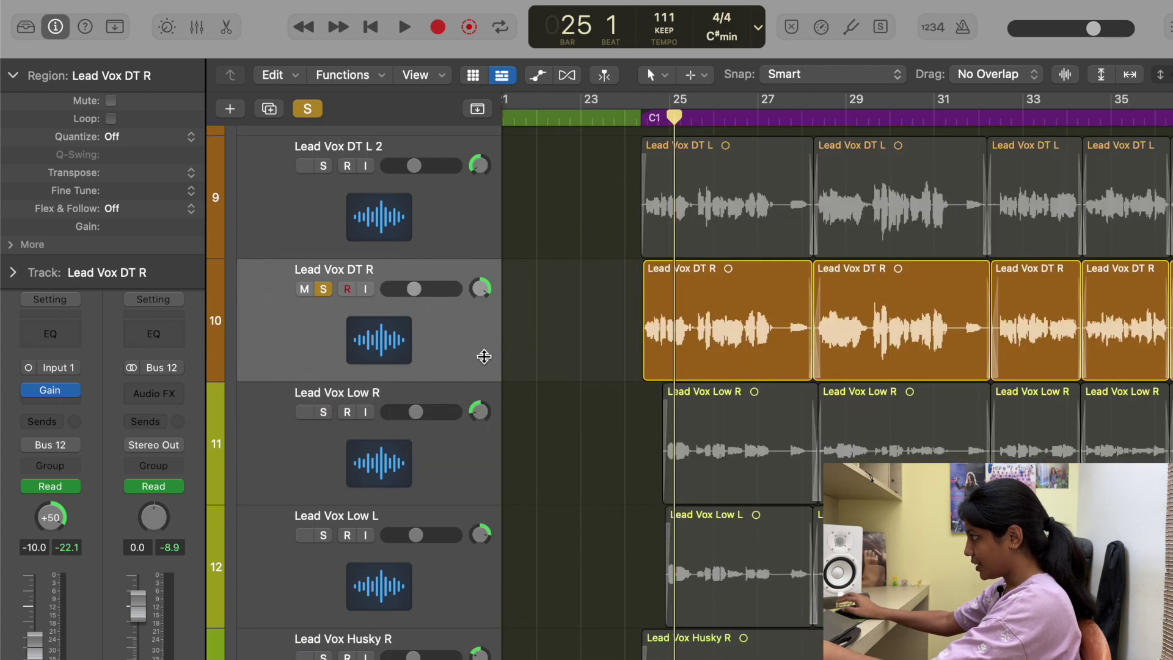
key("super+Right")
key("super+Right")
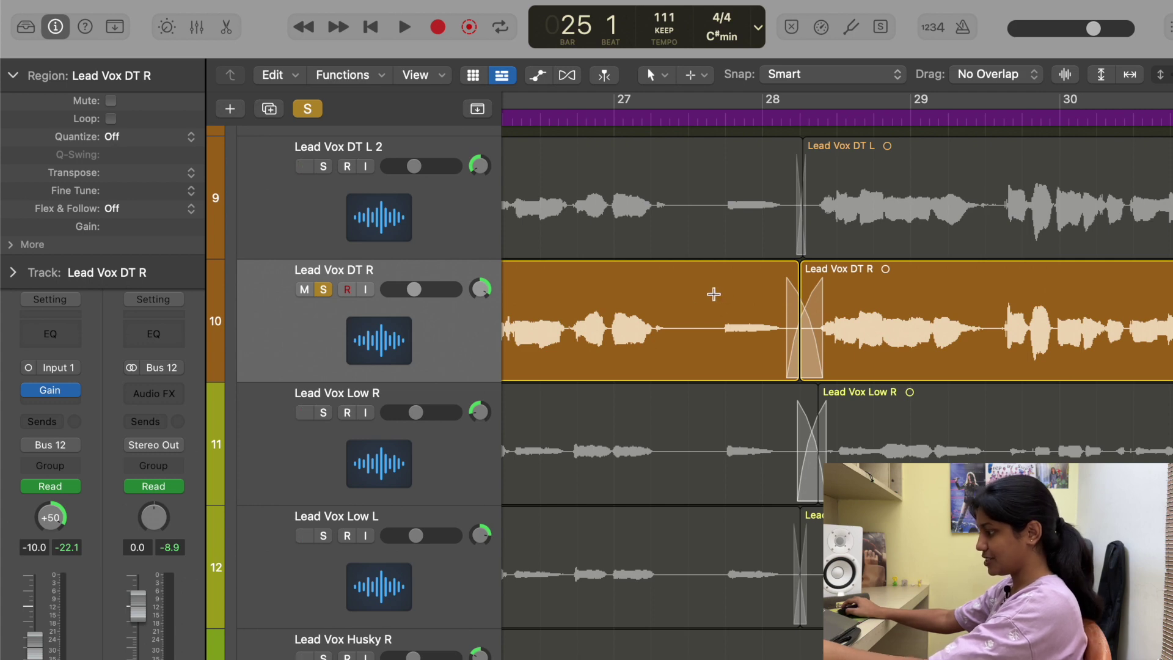
left_click_drag(712, 294, 798, 297)
left_click(732, 308)
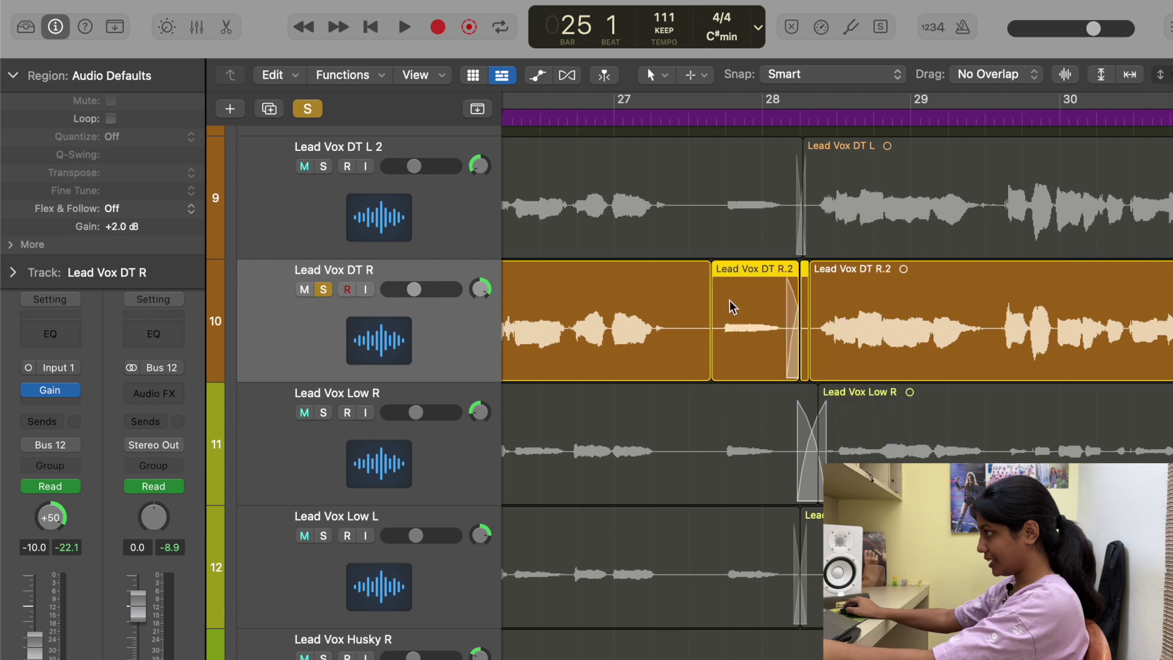
- Try a higher region gain on the isolated phrase, and undo the gain changes and the split
left_click_drag(122, 227, 119, 183)
left_click(120, 228, "alt")
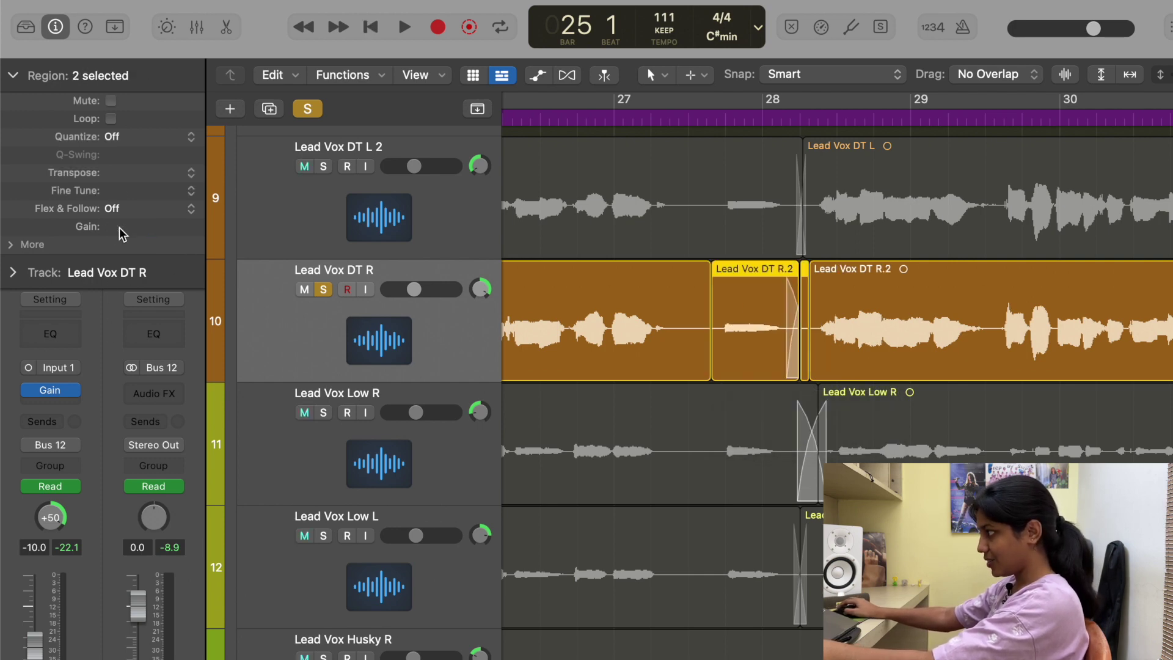
key("super+z")
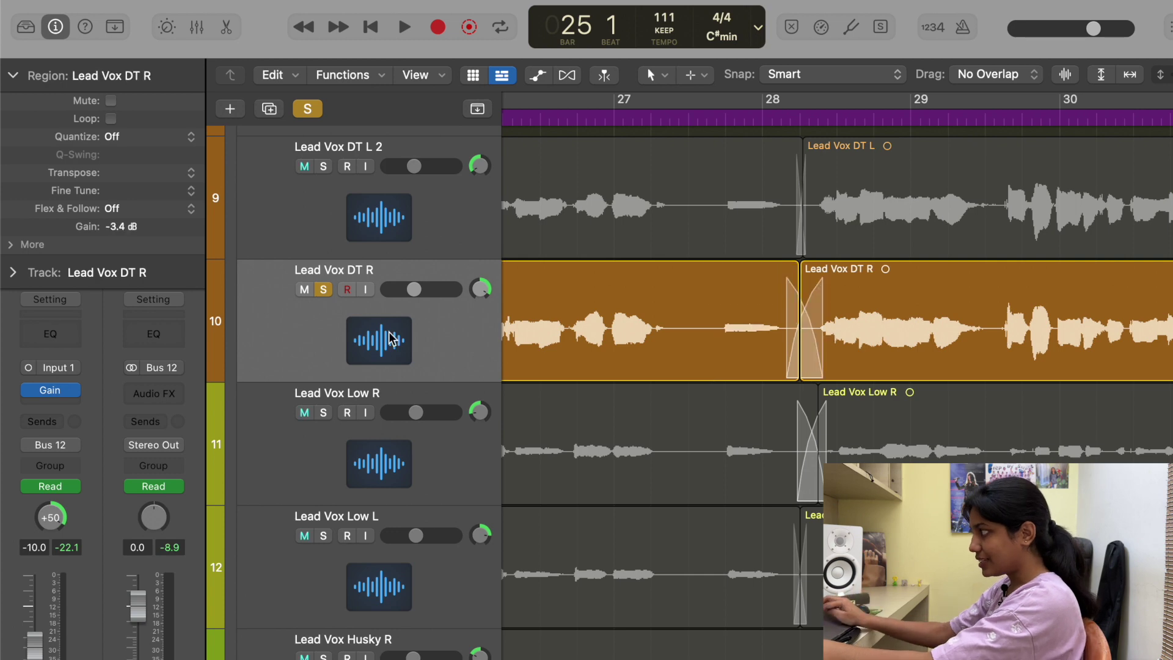
- Solo the Low H R harmony track
key("z")
key("super+Left")
key("super+Left")
key("super+Left")
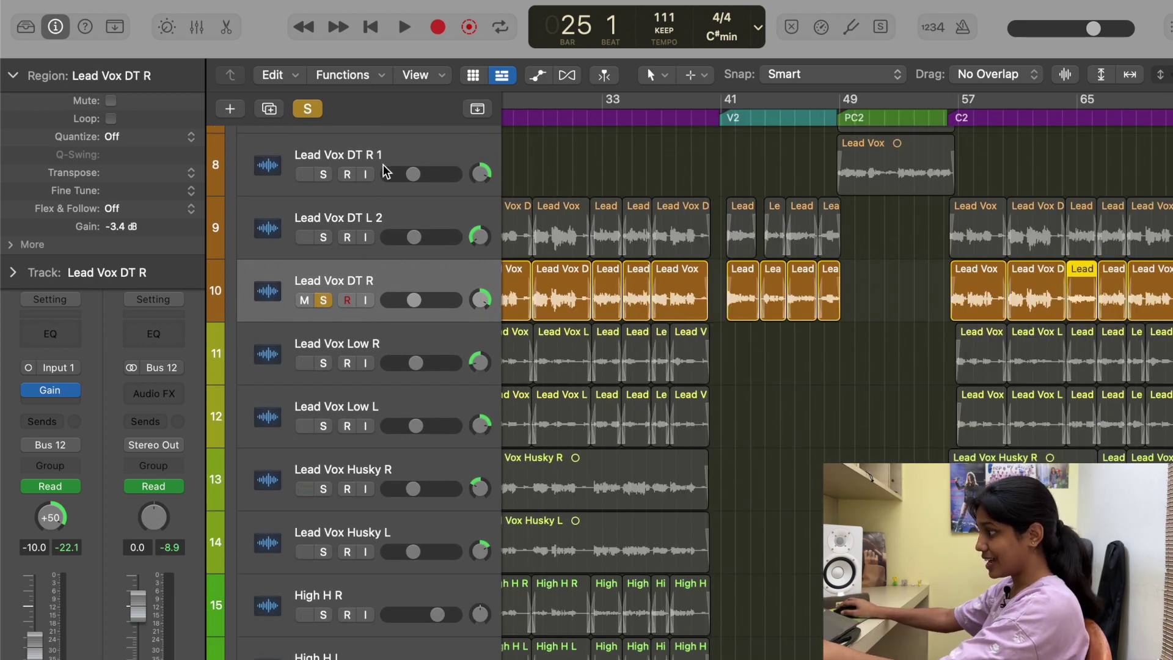
scroll(413, 458, "down", 3)
scroll(422, 474, "down", 10)
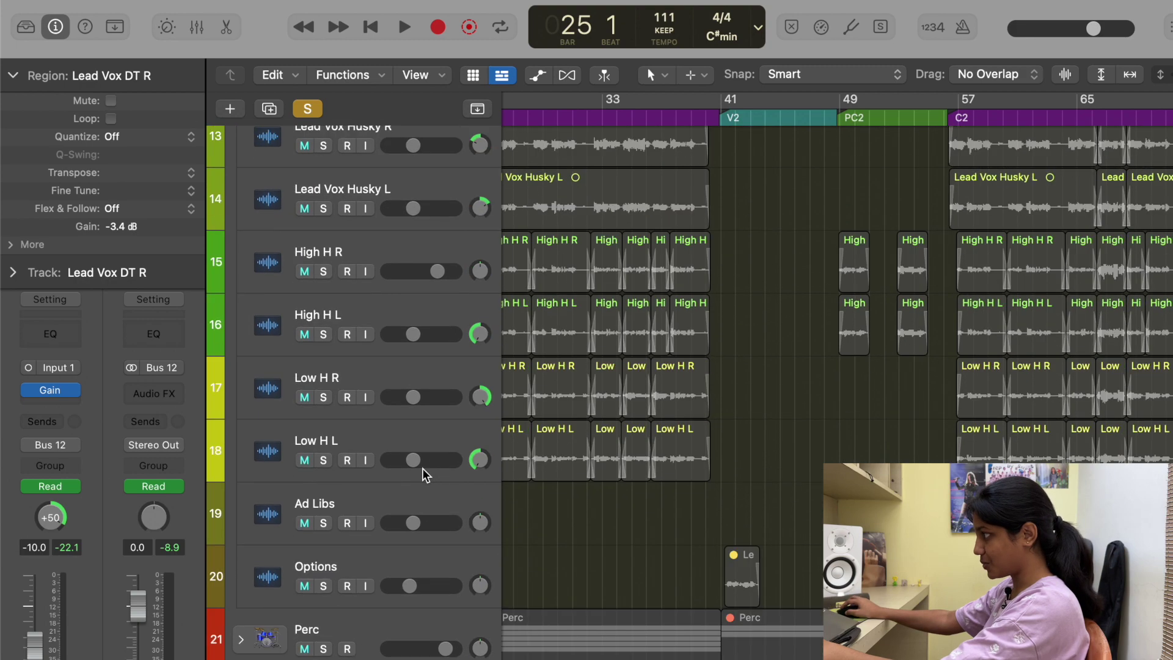
scroll(445, 471, "up", 12)
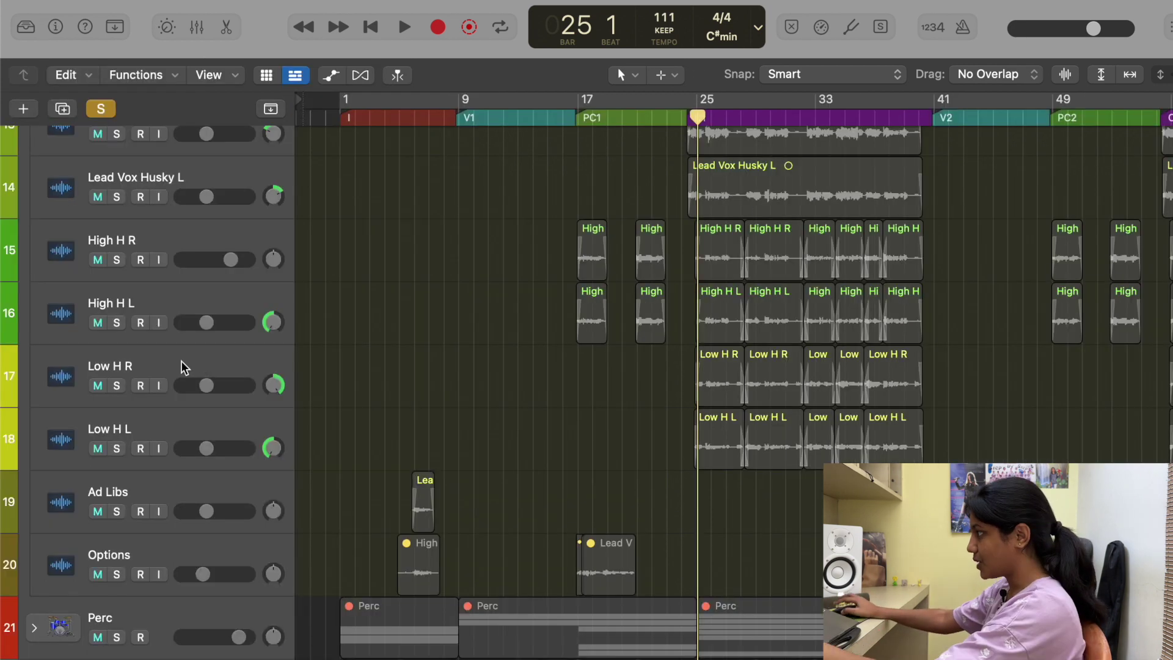
left_click(178, 367)
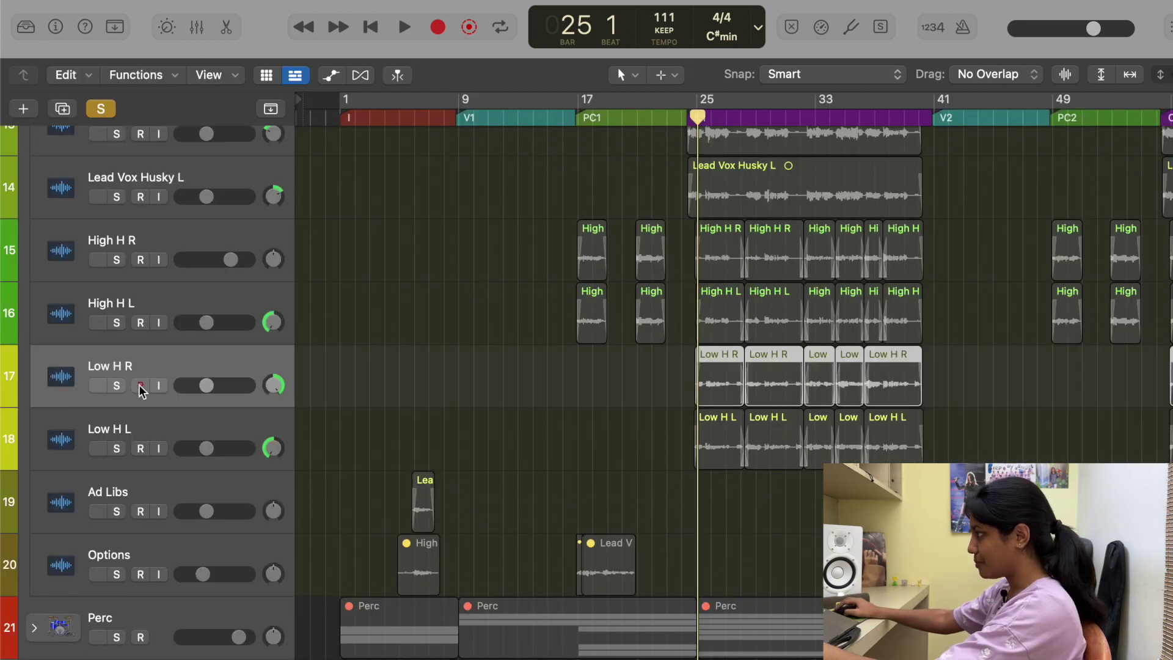
left_click(116, 385)
- Enlarge the Low H R regions and compare their waveform levels between the first and second choruses
key("z")
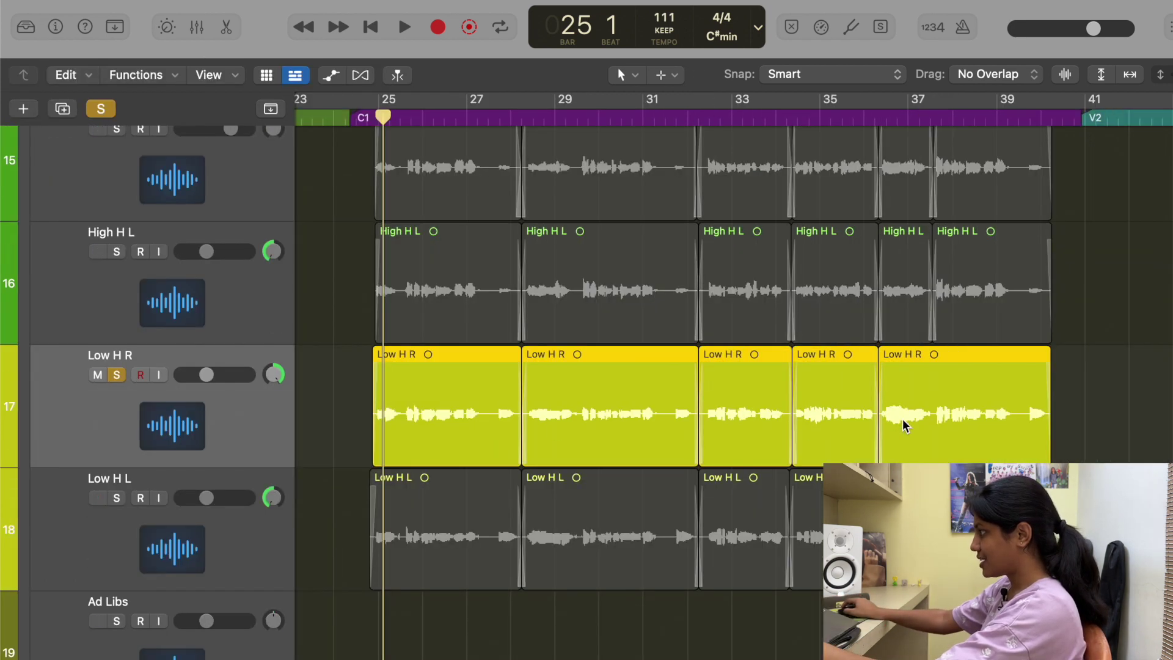
scroll(466, 413, "right", 10)
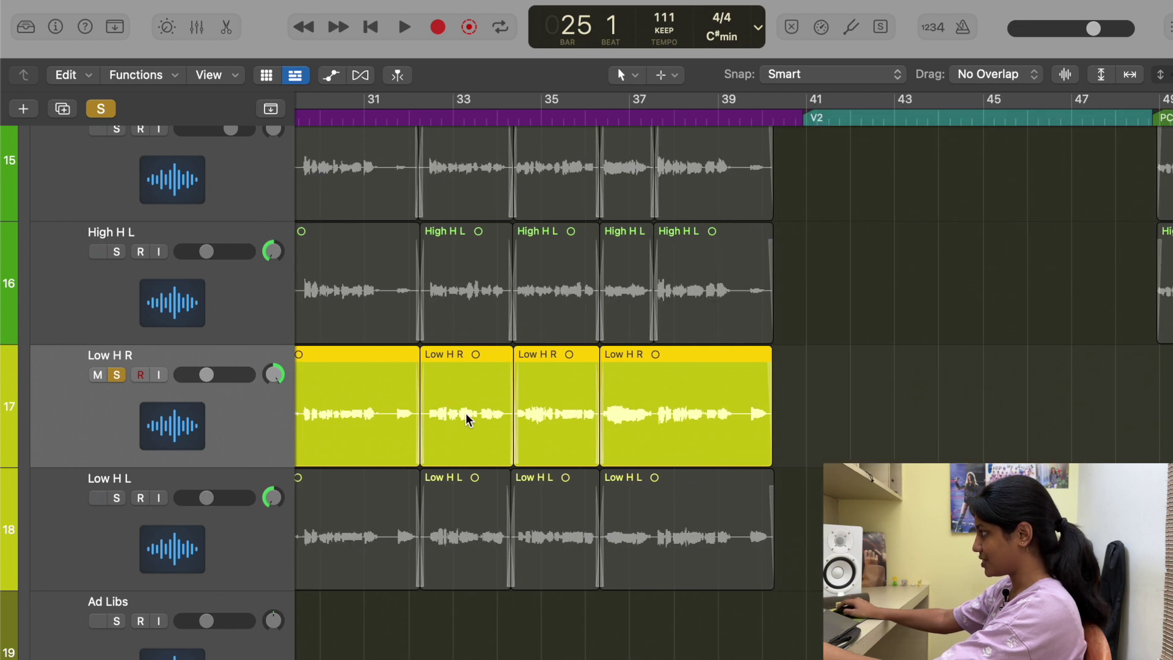
scroll(466, 420, "right", 6)
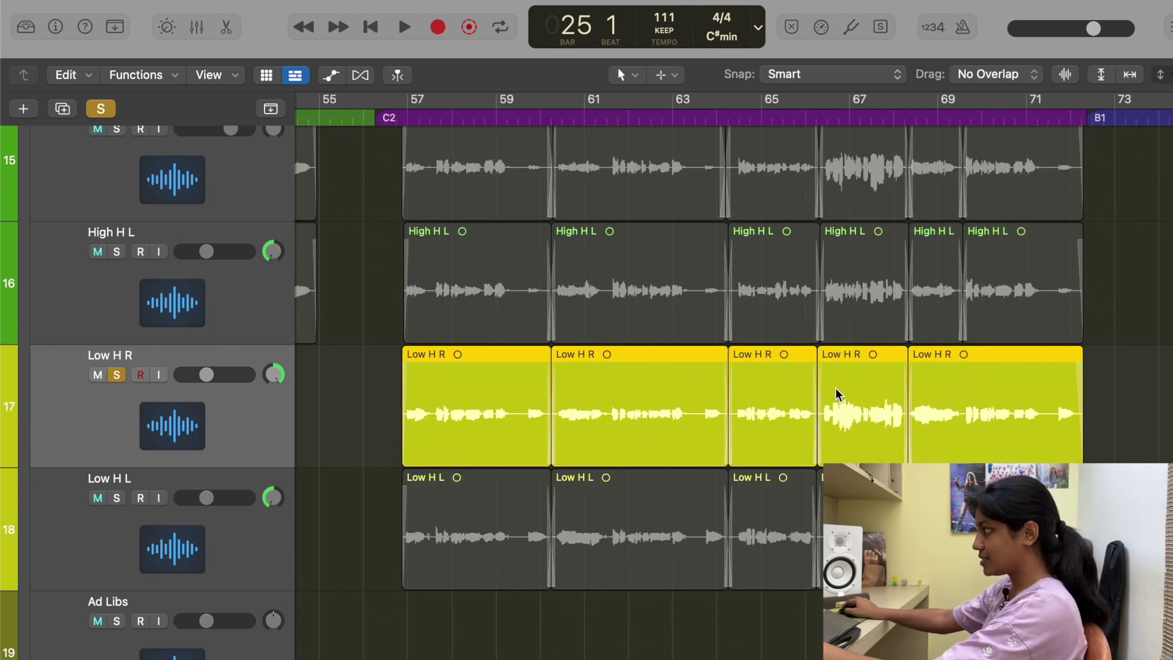
scroll(873, 410, "right", 2)
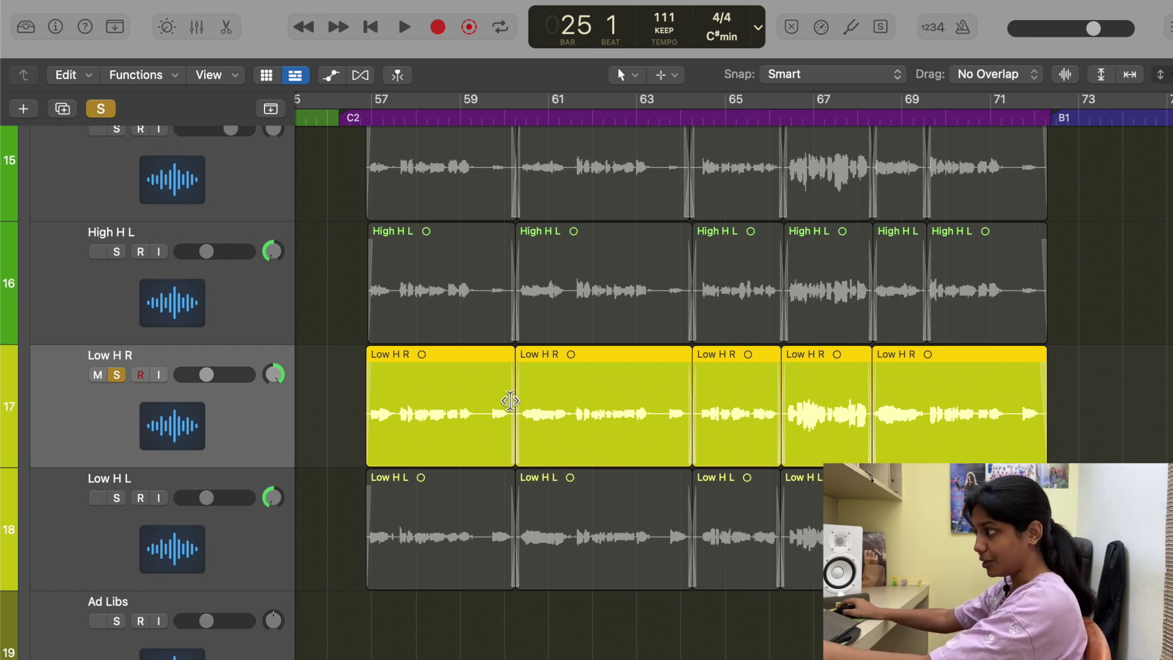
- Add volume automation to the Low H R track, raising the level to -7.1 dB between about bars 56.5 and 66
mouse_move(208, 373)
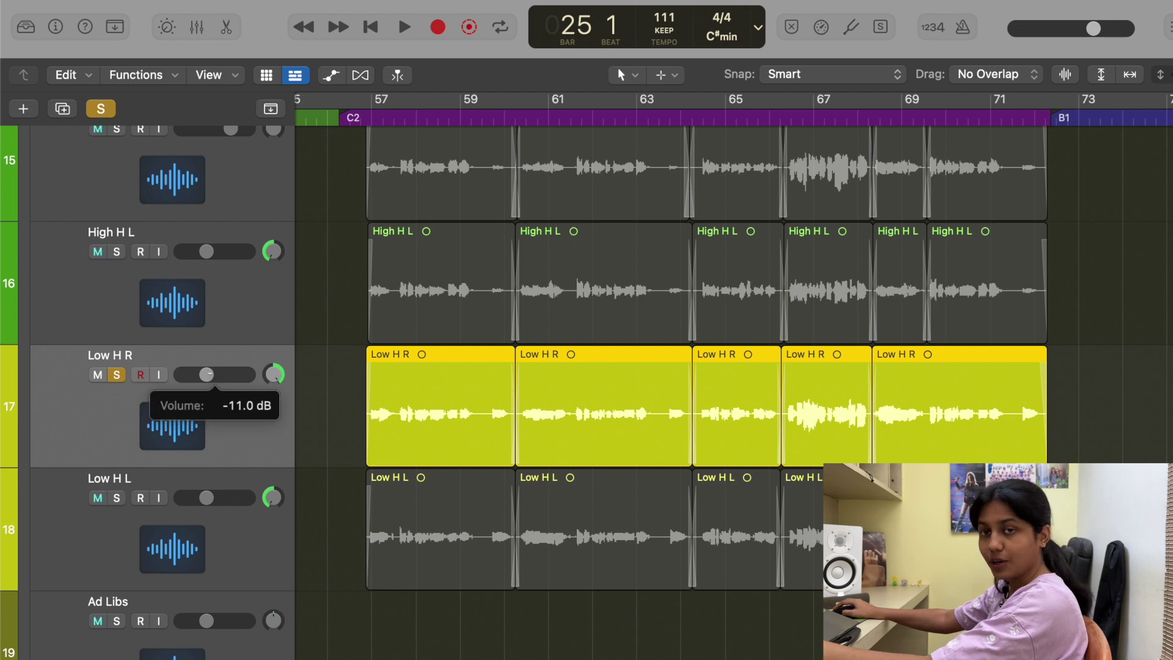
key("a")
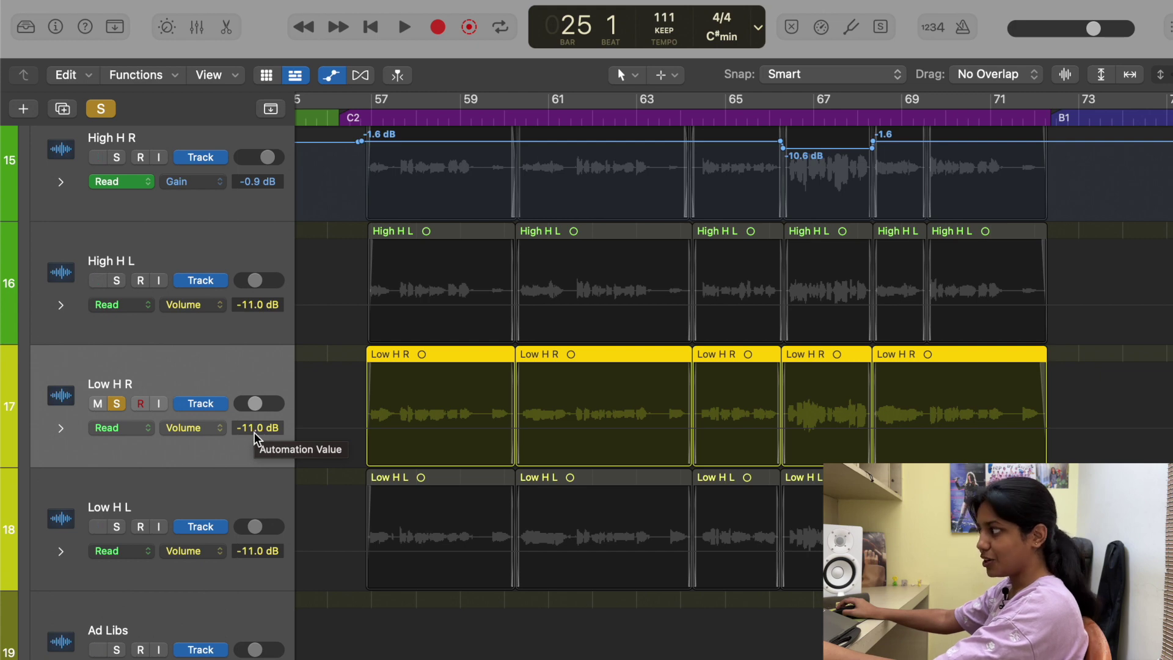
left_click(355, 431)
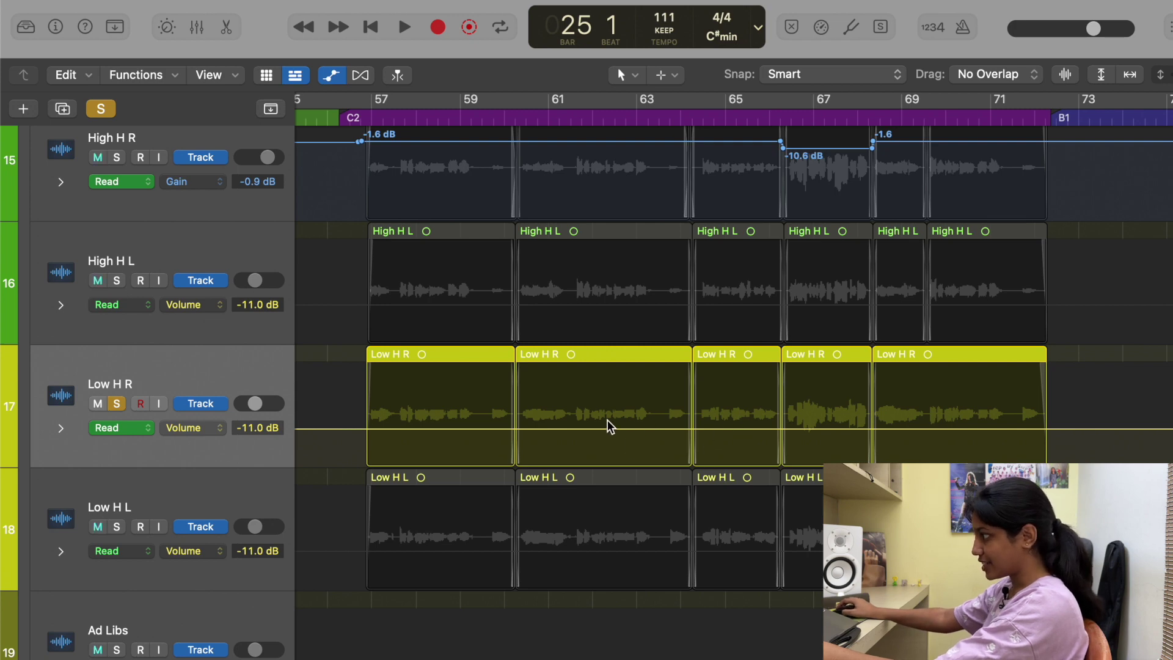
left_click(358, 429)
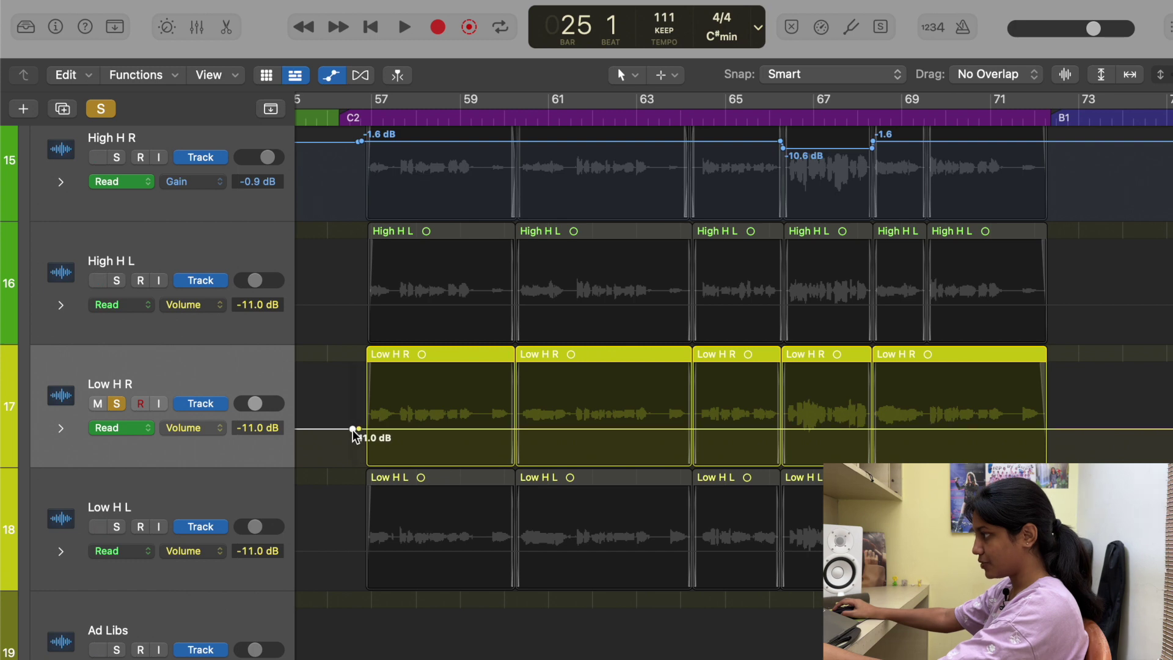
left_click(780, 429)
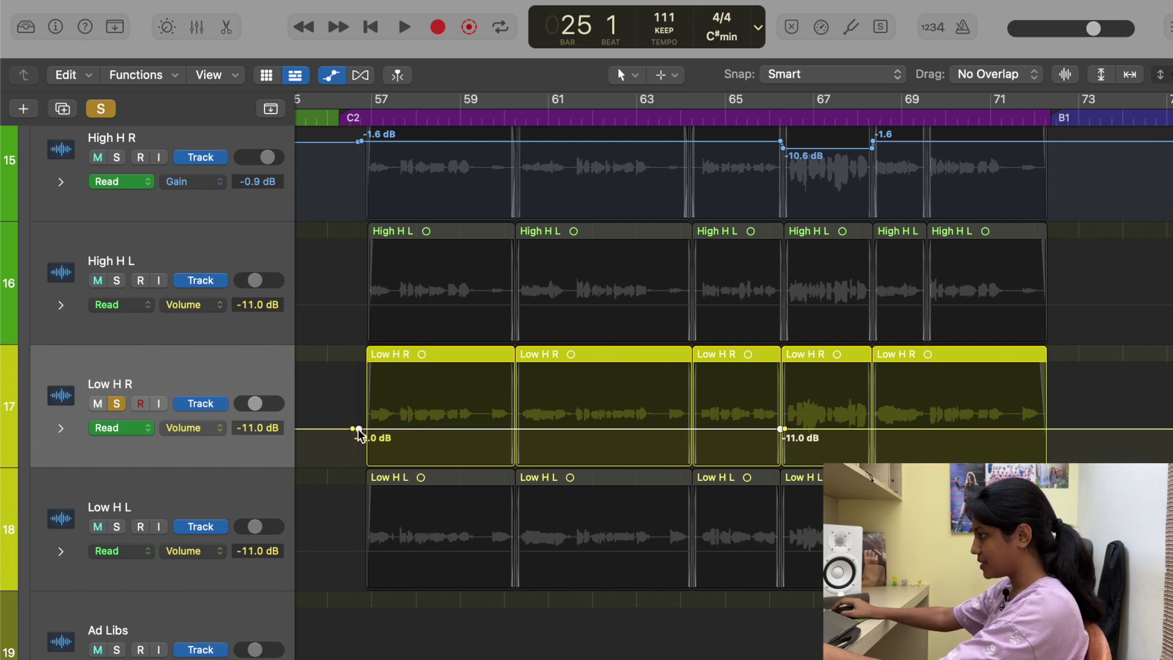
left_click_drag(359, 429, 359, 418)
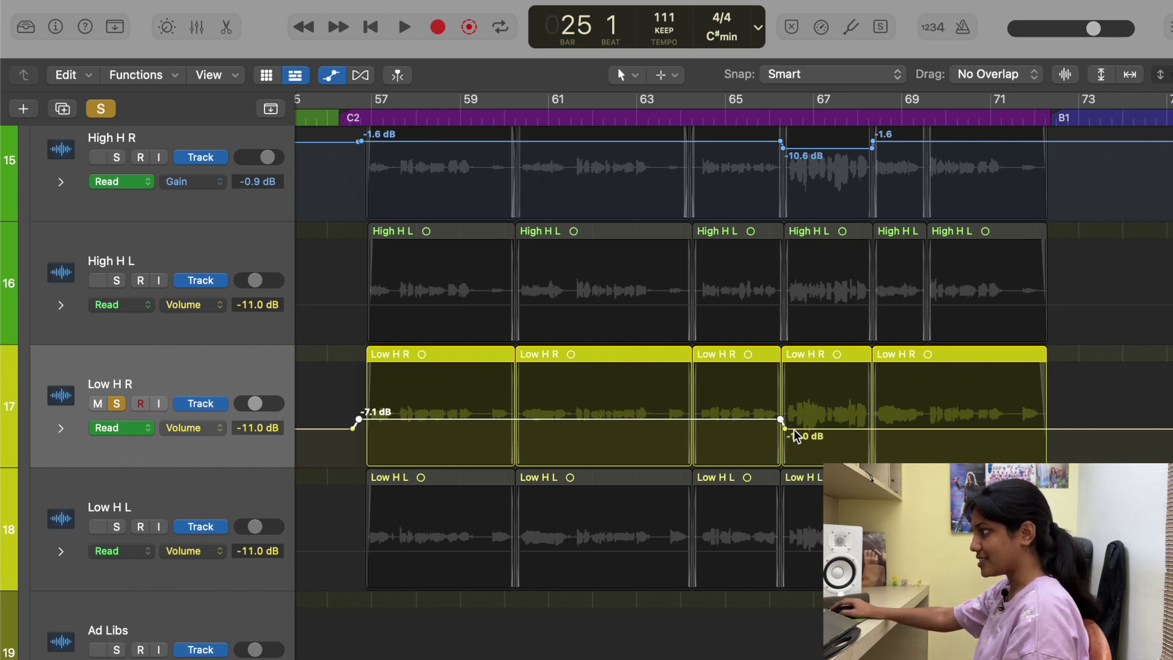
key("a")
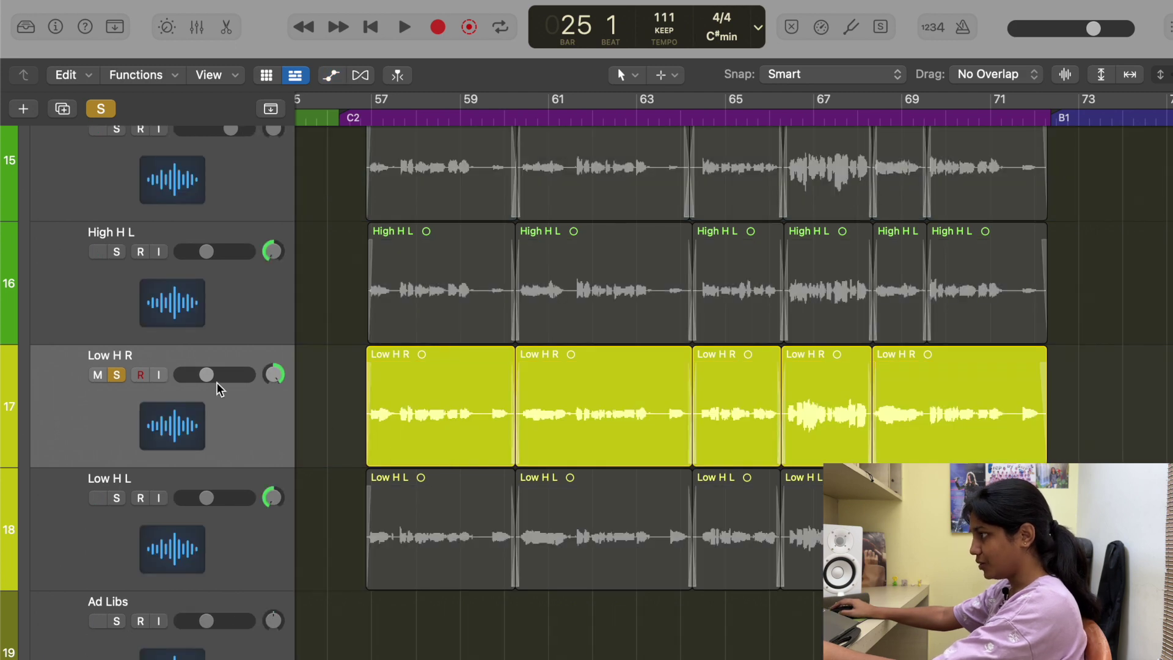
- Play the soloed Low H R track from bar 57 and around bar 66 to check how the fader follows the automation
key("space")
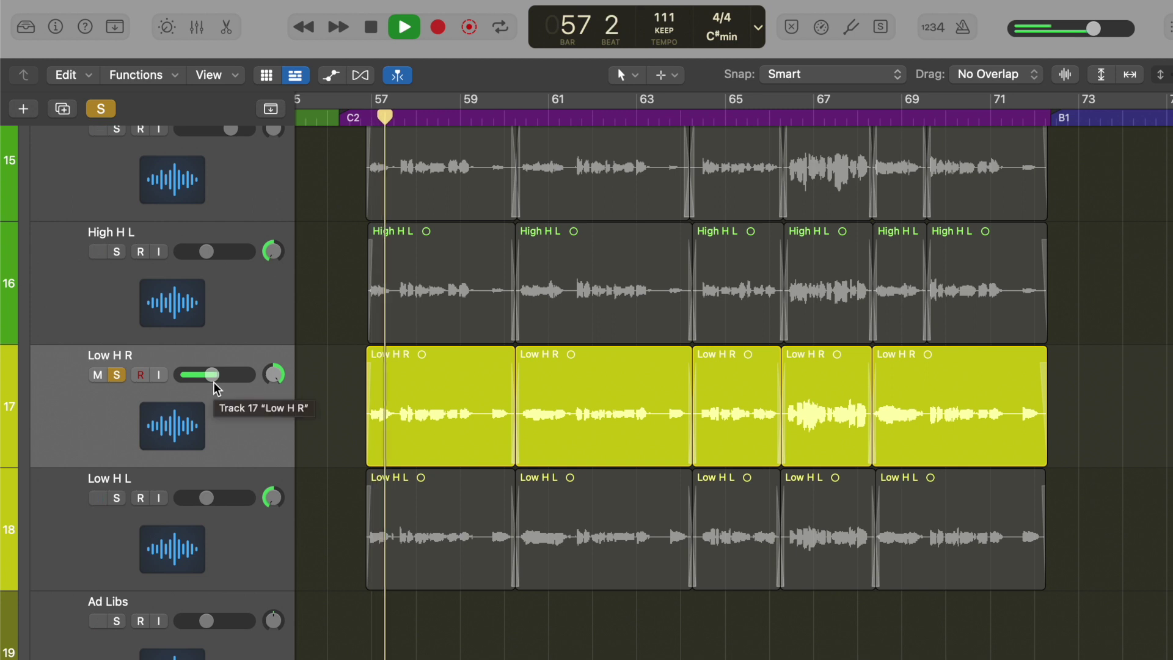
left_click(742, 101)
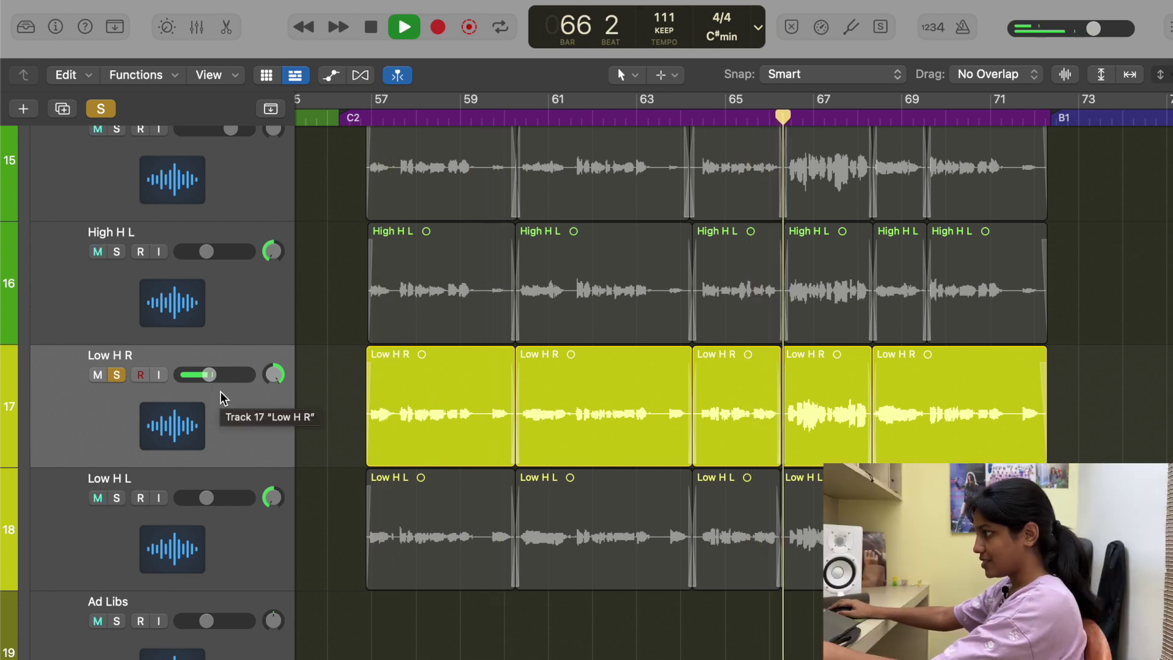
key("space")
- Set Low H R's volume automation to -5.7 dB after about bar 68 and to -12.7 dB between about bars 60.8 and 63.4
key("a")
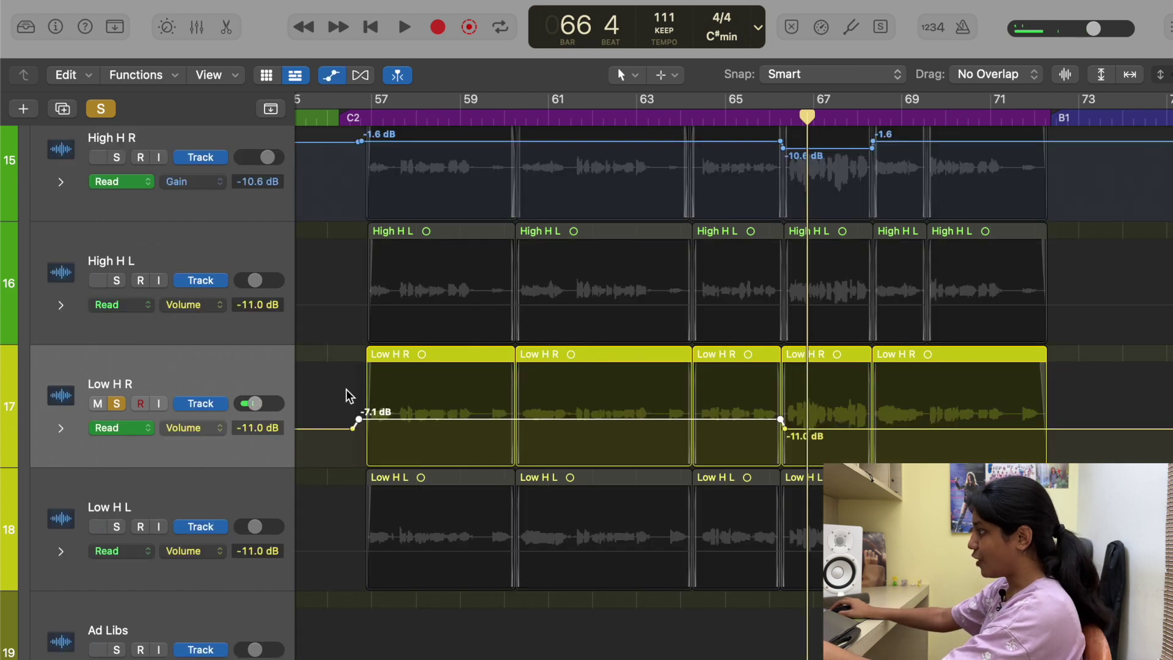
left_click_drag(875, 429, 877, 415)
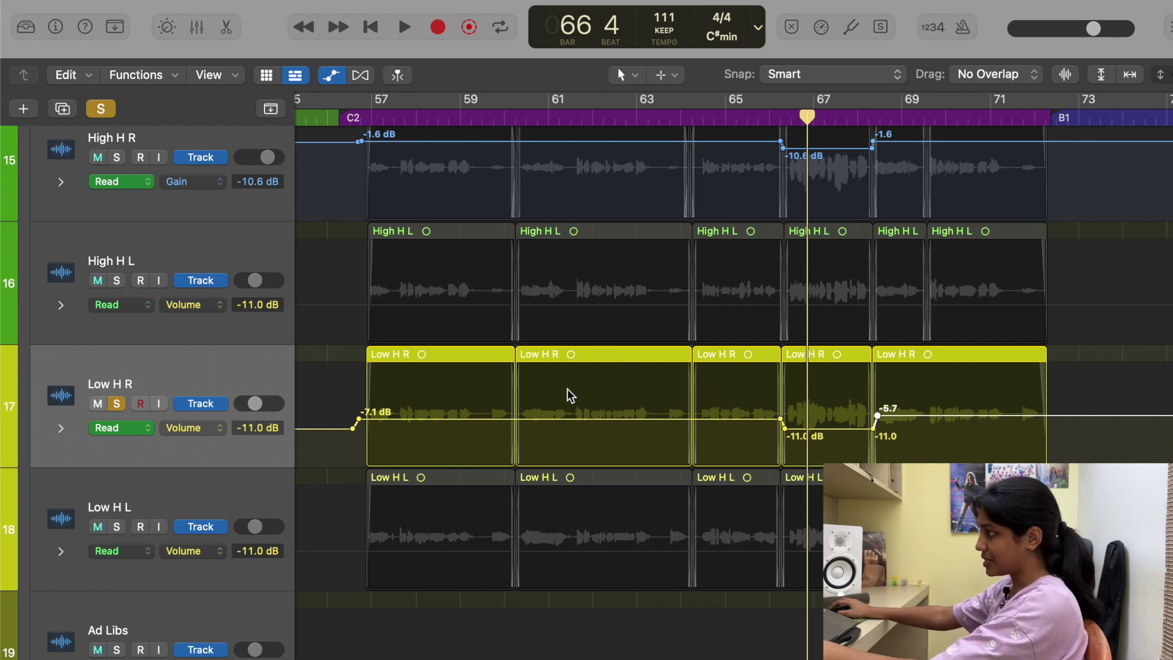
left_click_drag(547, 386, 486, 445)
left_click(610, 418)
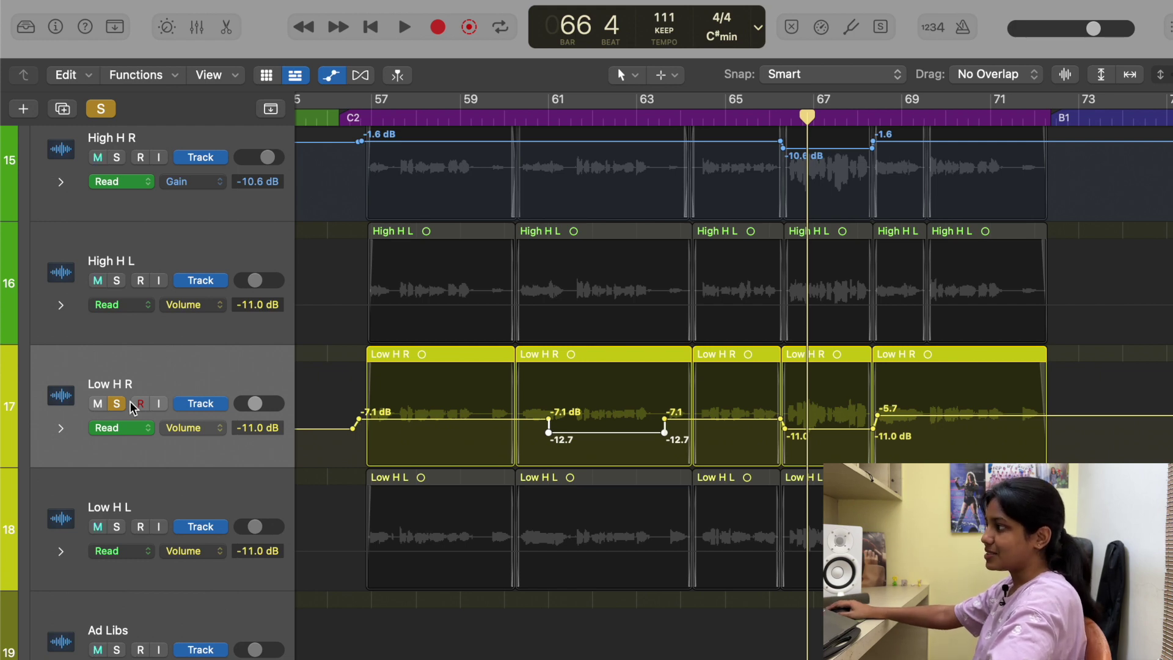
- Try to change the overall volume of the automated Low H R track with its fader, playing from about bar 57
left_click(101, 108)
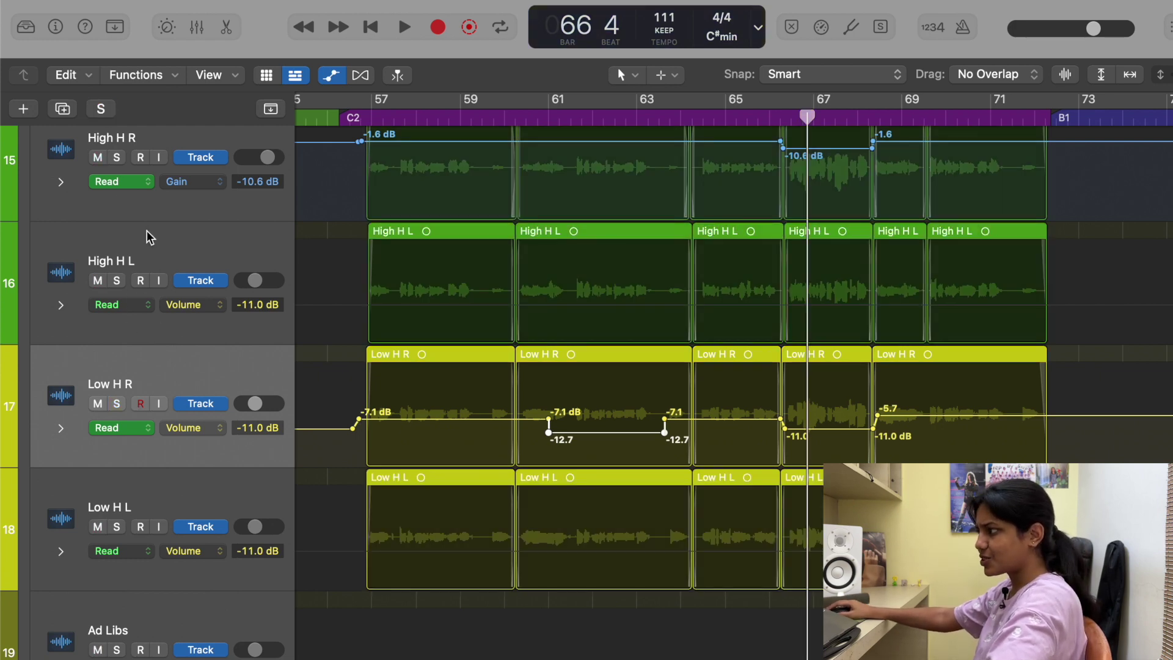
left_click(118, 405)
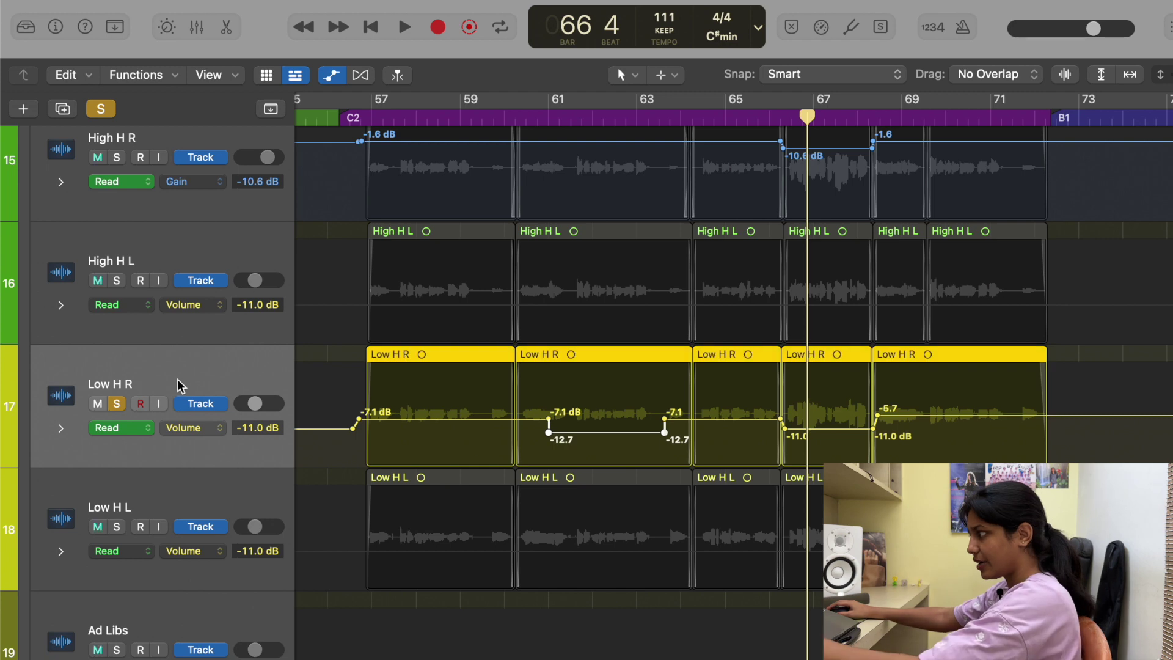
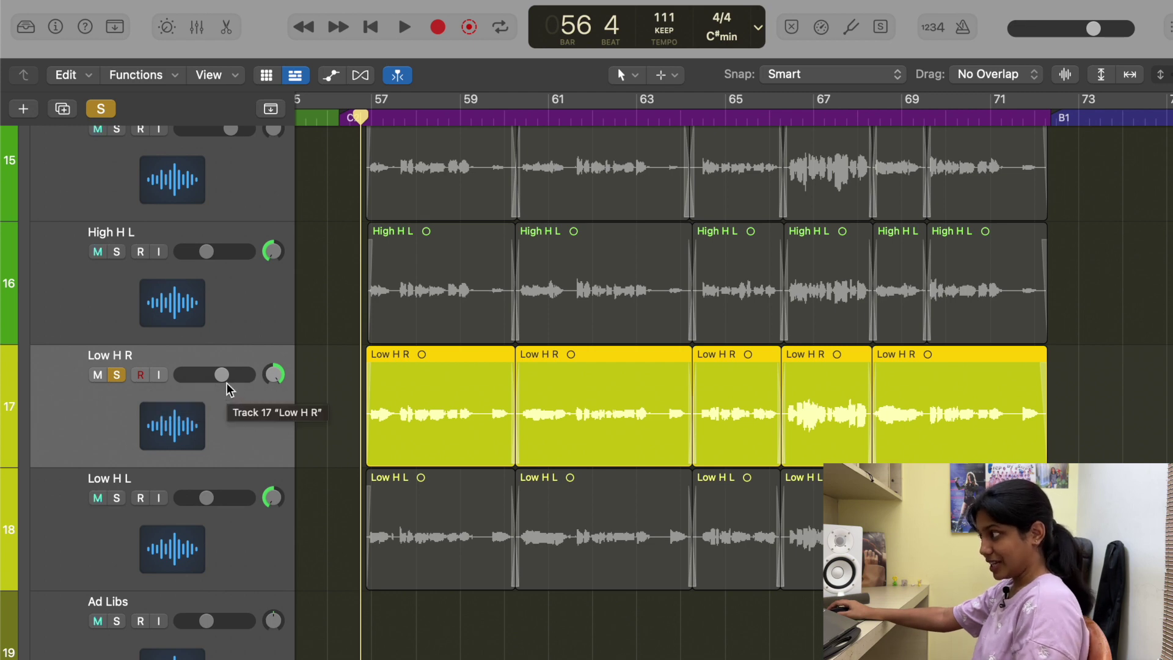
key("space")
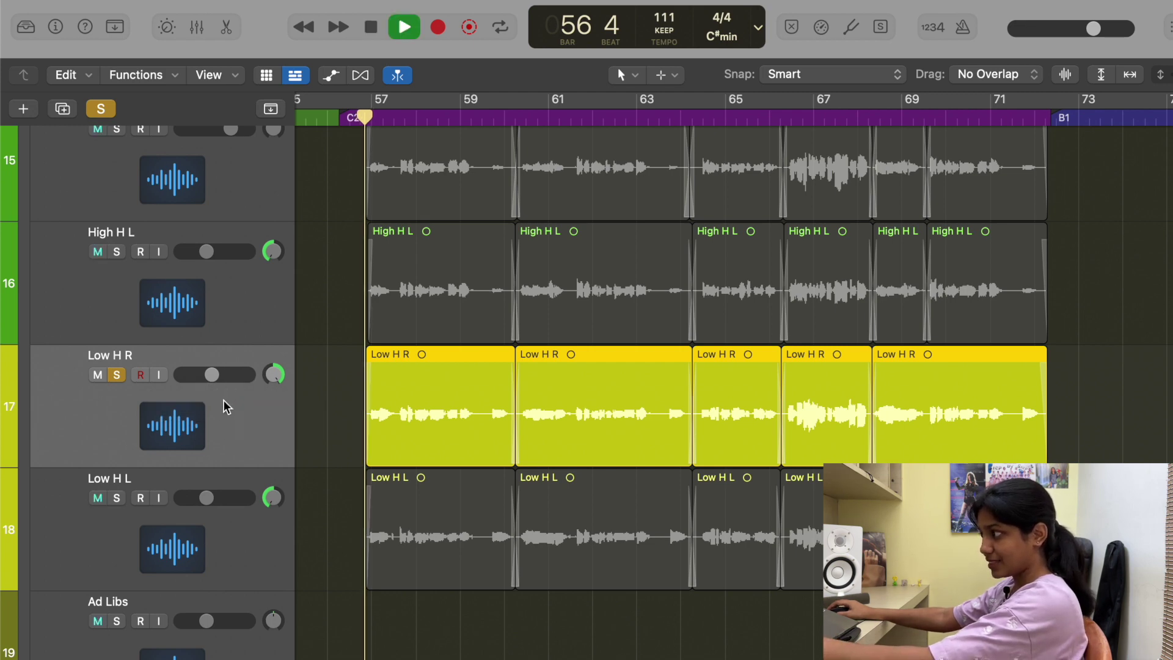
key("space")
left_click_drag(213, 386, 229, 387)
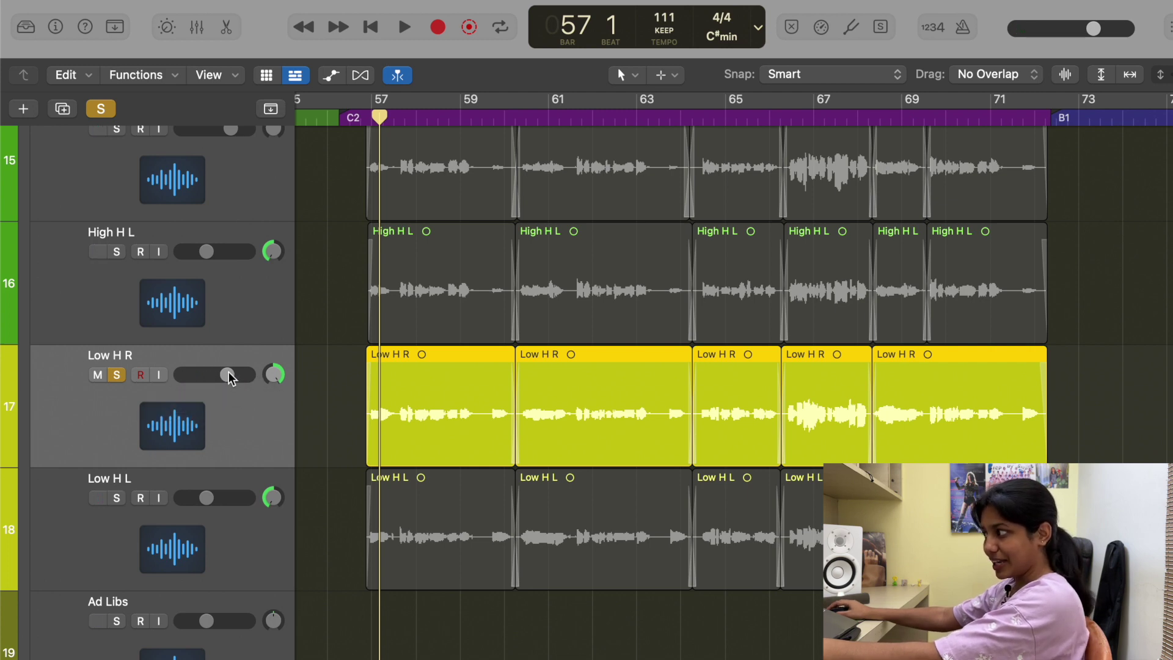
key("space")
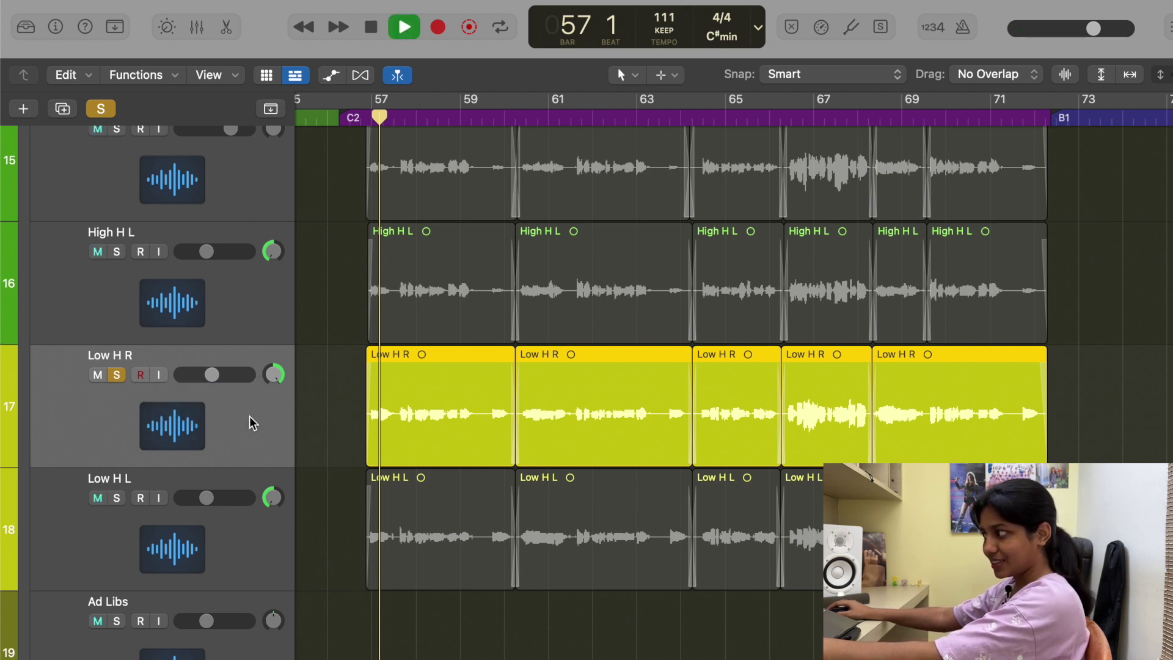
left_click_drag(235, 387, 220, 388)
- Move all Low H R volume automation points together, first lowering the opening section to -8.9 dB and finally raising it to -6.1 dB
key("a")
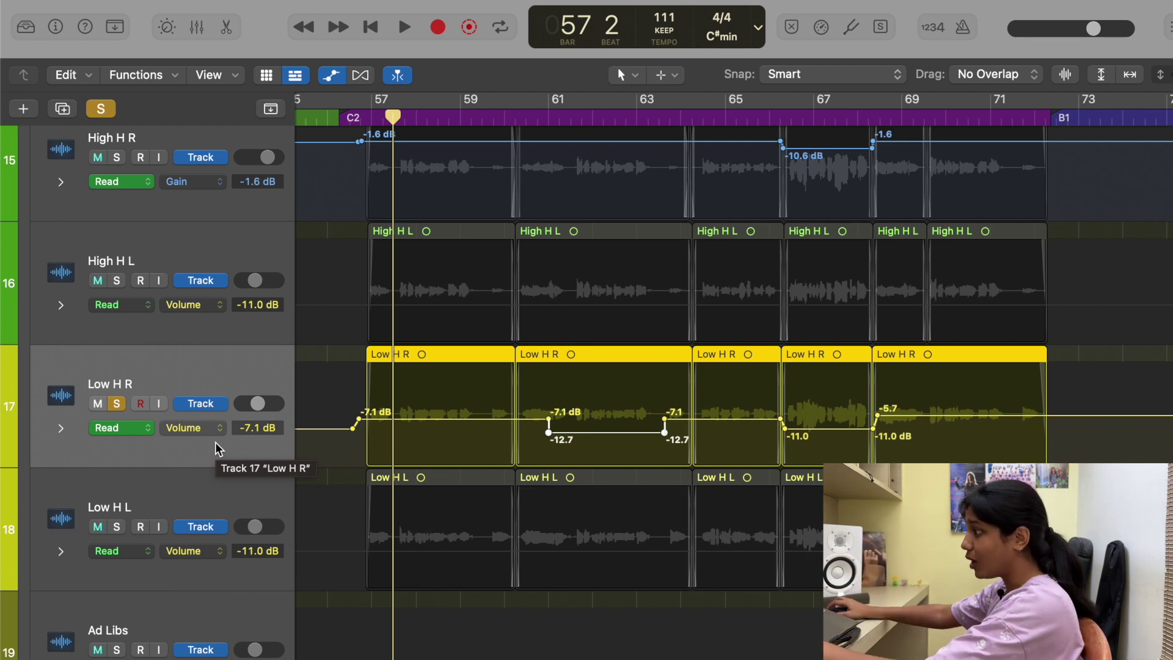
left_click_drag(1060, 393, 343, 446)
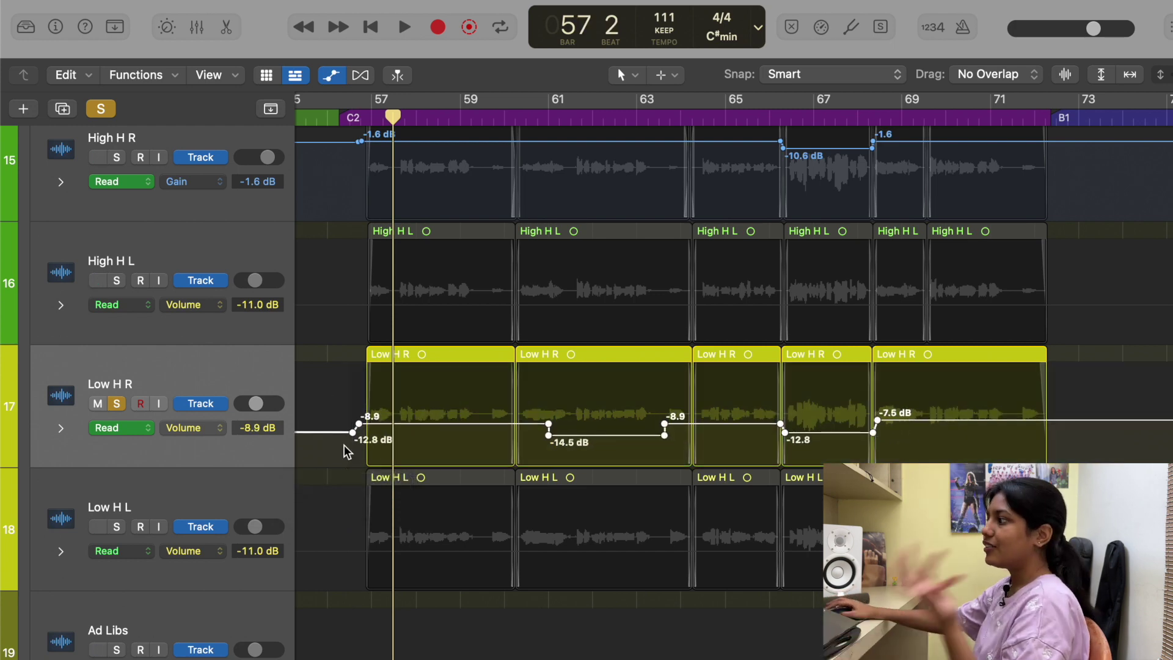
scroll(341, 434, "down", 2)
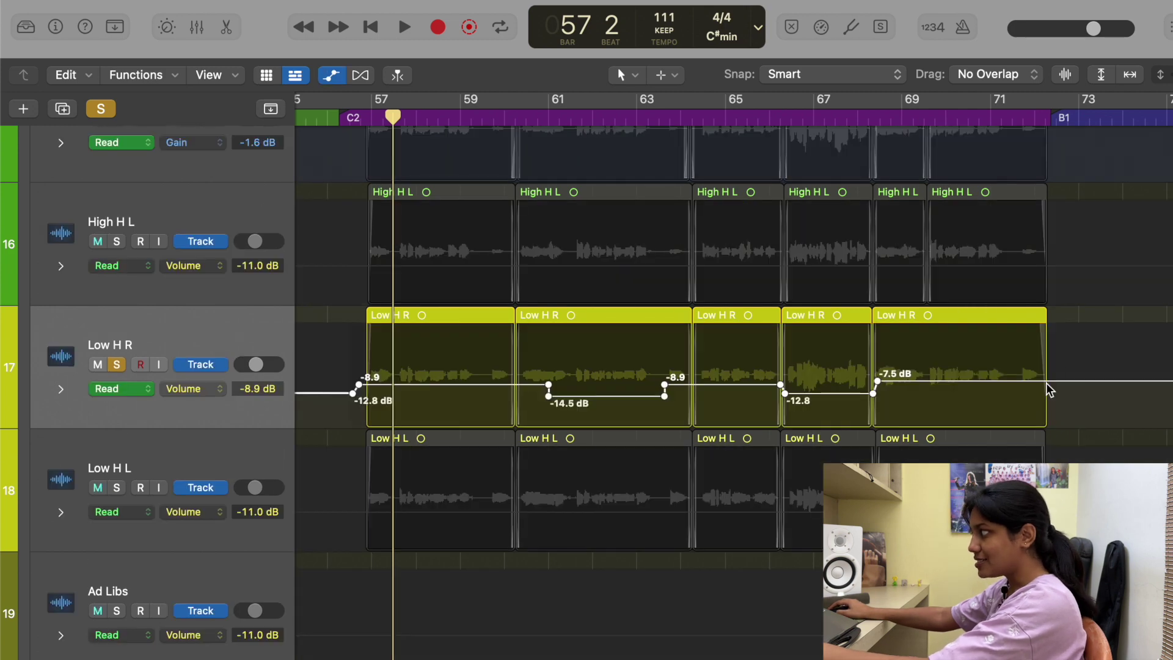
left_click_drag(1069, 359, 358, 391)
key("a")
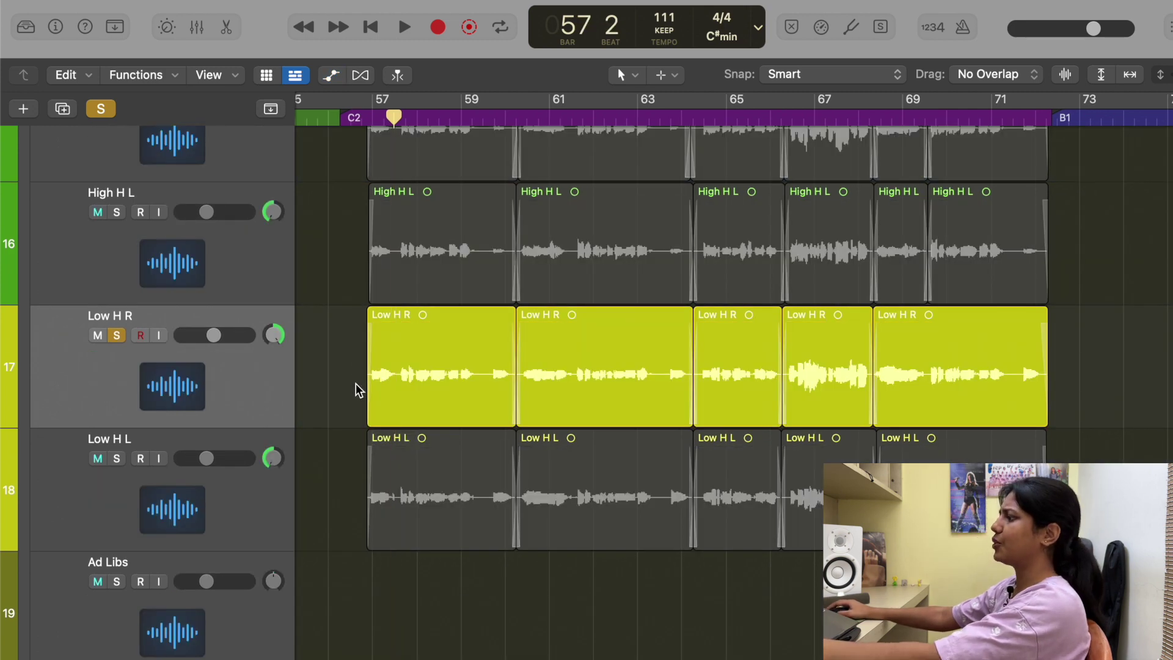
- Look over the channel faders in the mixer, and delete all volume automation points from the Low H R track
key("x")
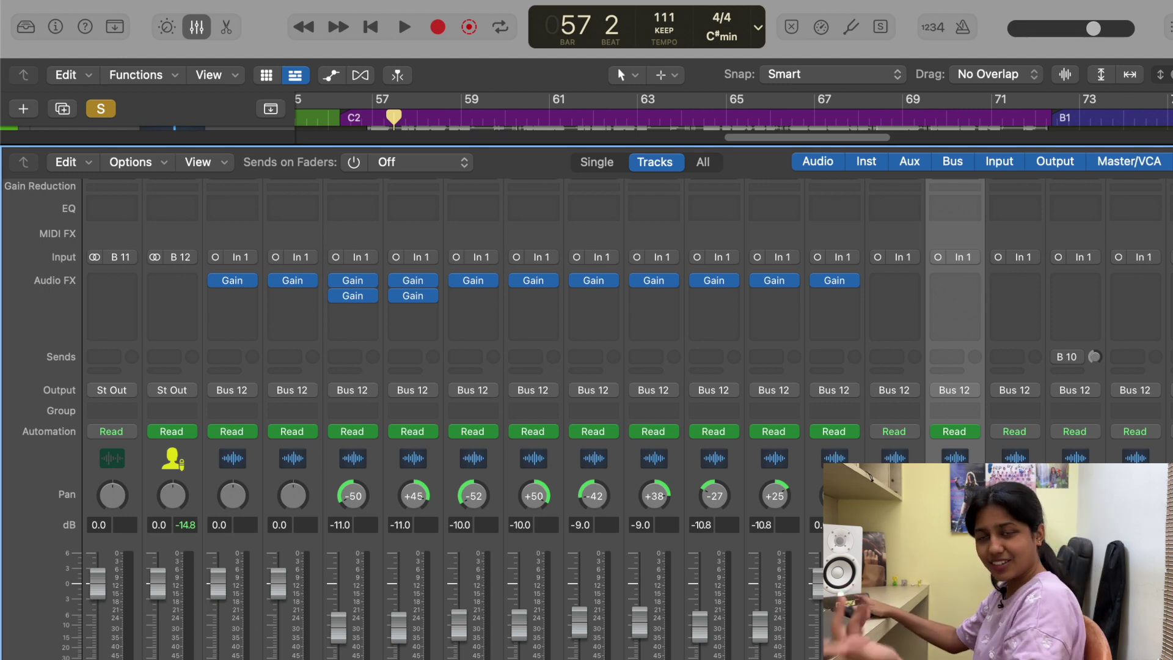
key("x")
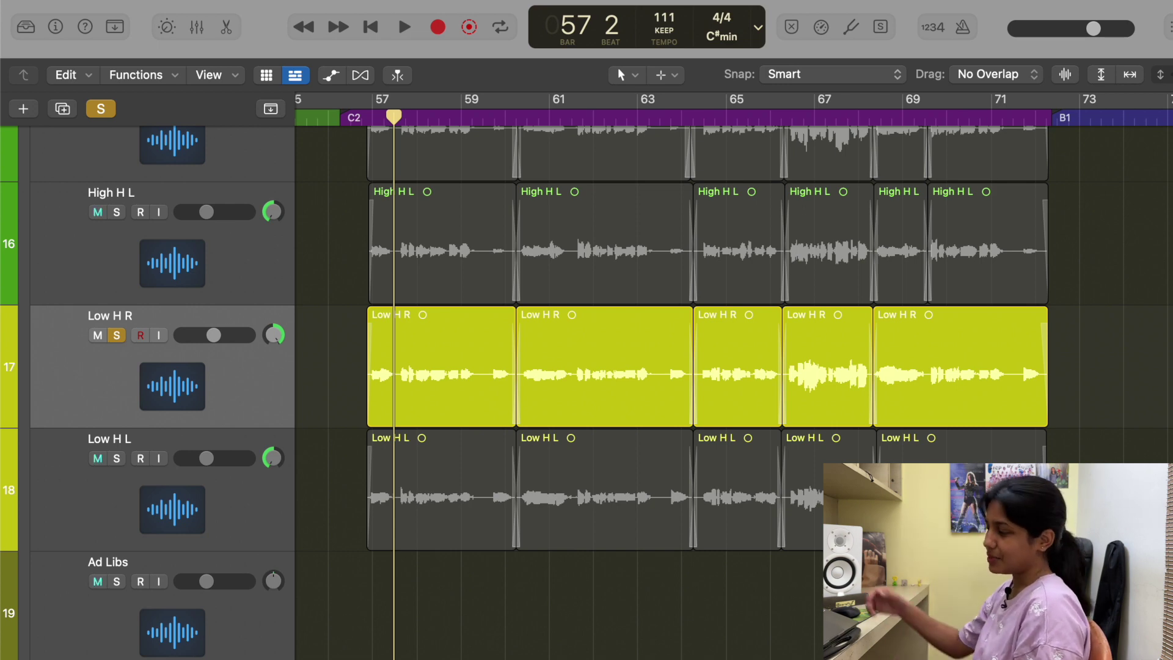
key("a")
left_click_drag(1074, 355, 332, 397)
key("Delete")
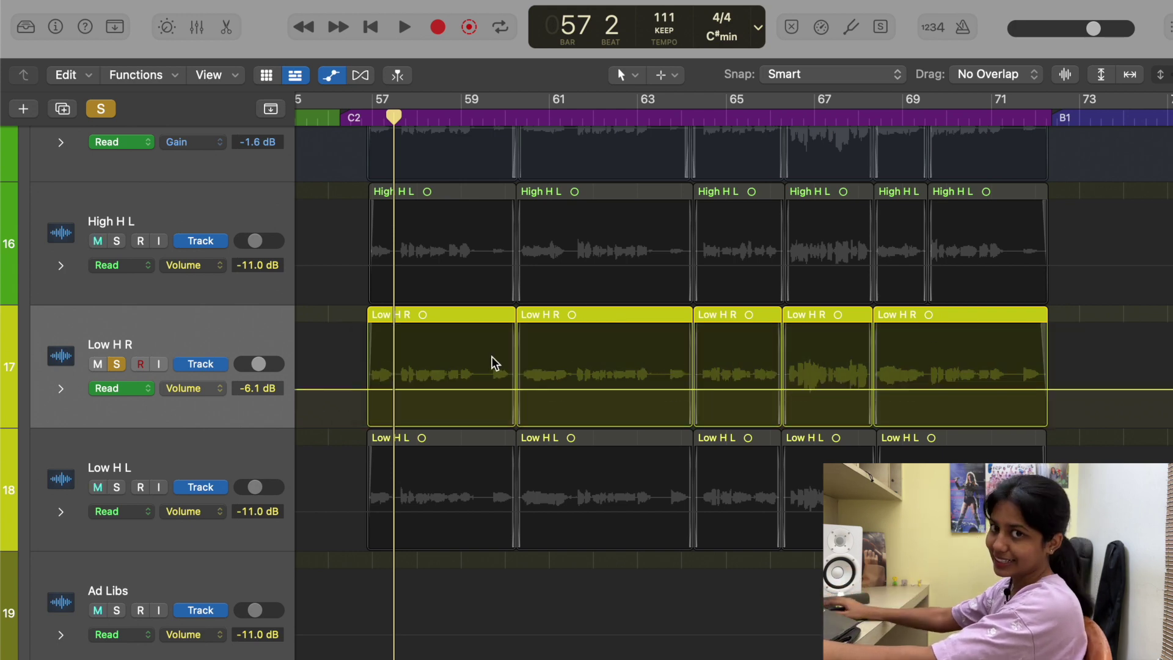
key("a")
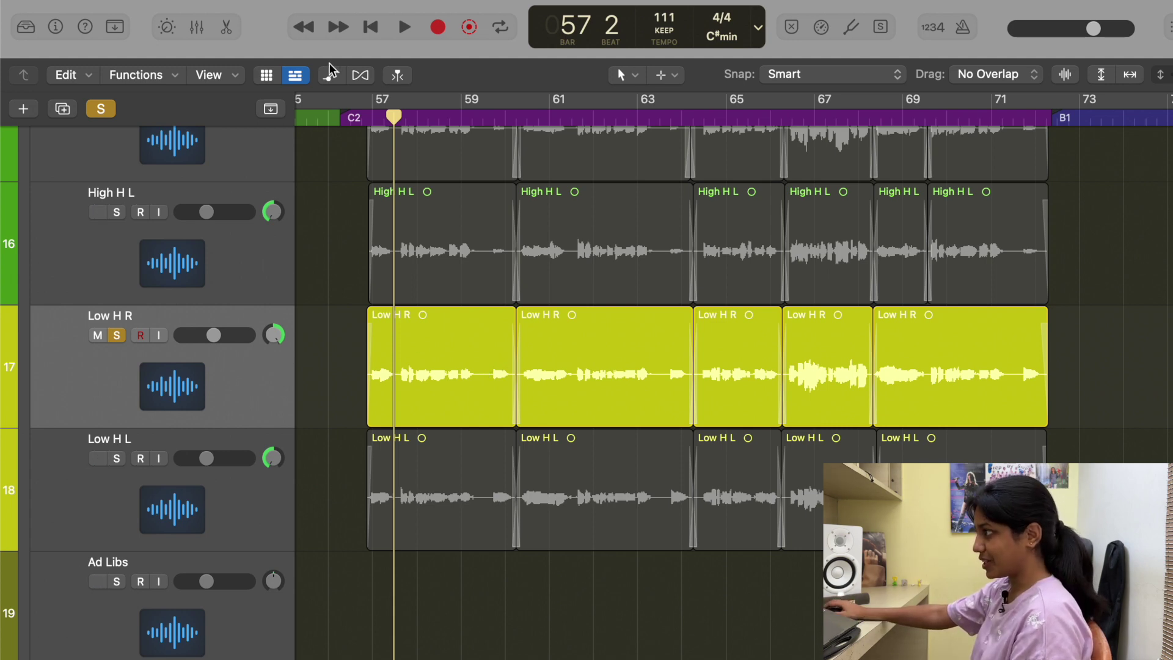
- Enable flex editing on the Low H R track and set its mode to Flex Pitch in the audio track editor
left_click(361, 77)
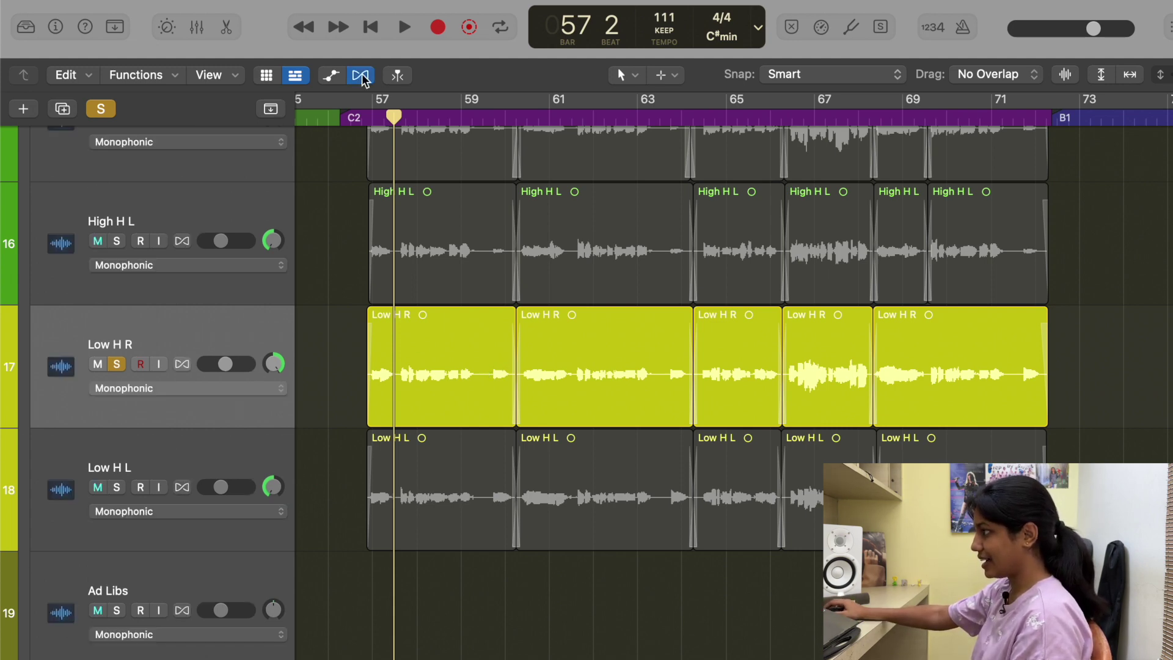
key("e")
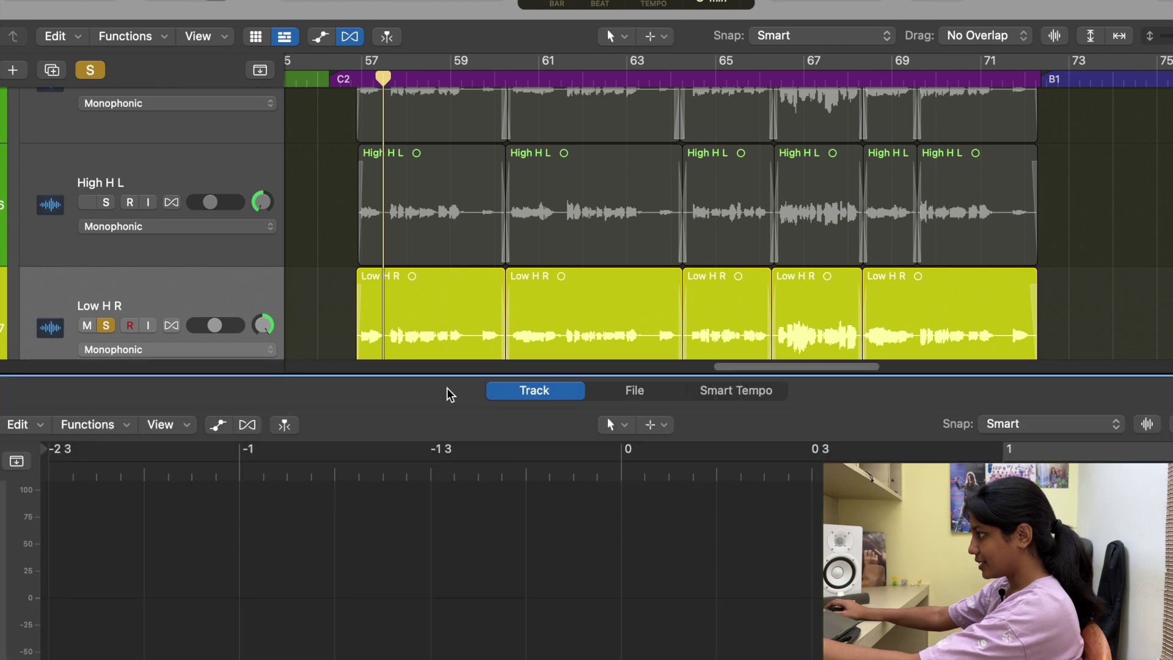
left_click(454, 329)
left_click(247, 426)
left_click(679, 264)
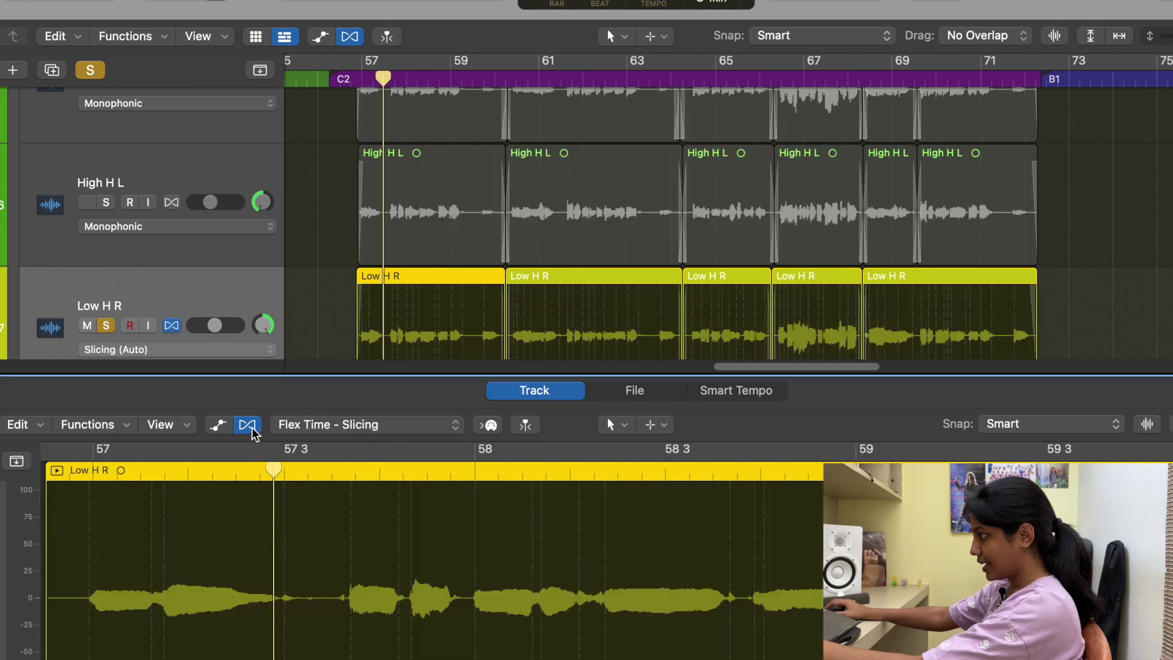
left_click(335, 432)
left_click(358, 366)
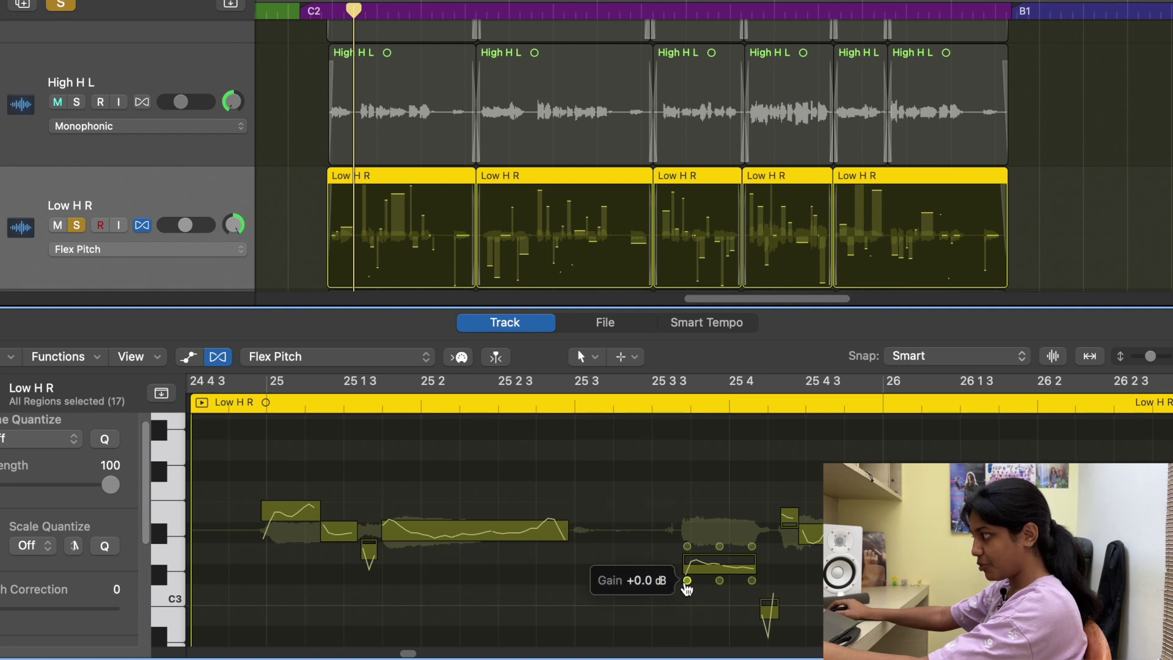
- Try gains of -5.6 dB and +10.8 dB on the Low H R note just before bar 25 beat 4, and return it to -0.1 dB
left_click_drag(688, 585, 688, 597)
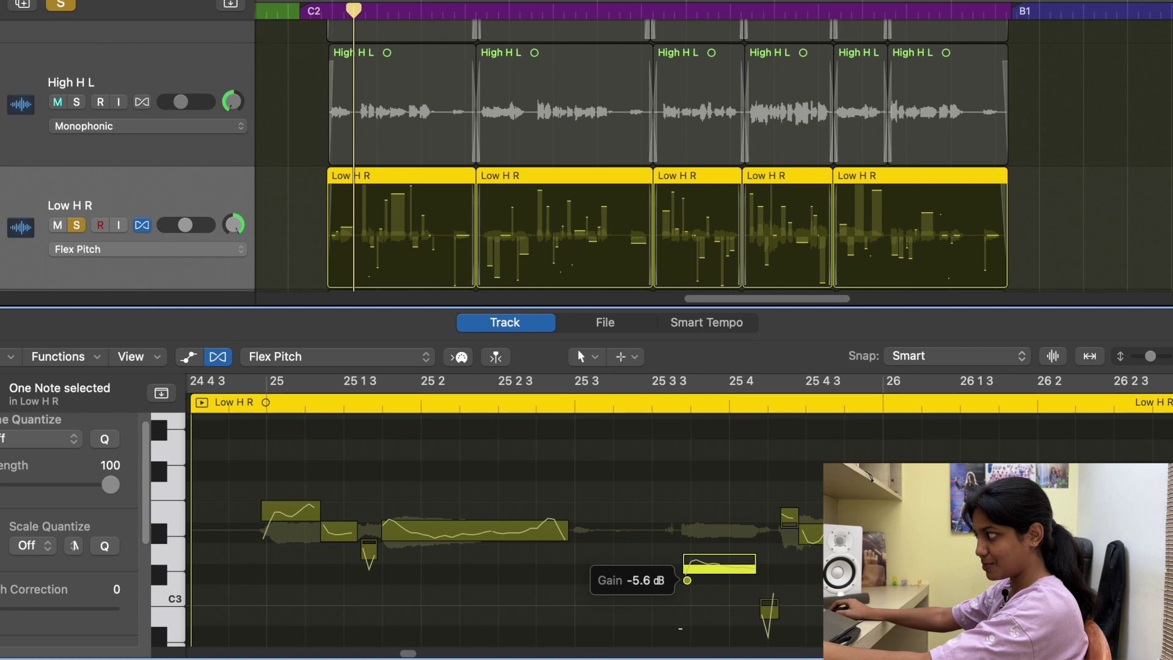
left_click_drag(679, 628, 673, 482)
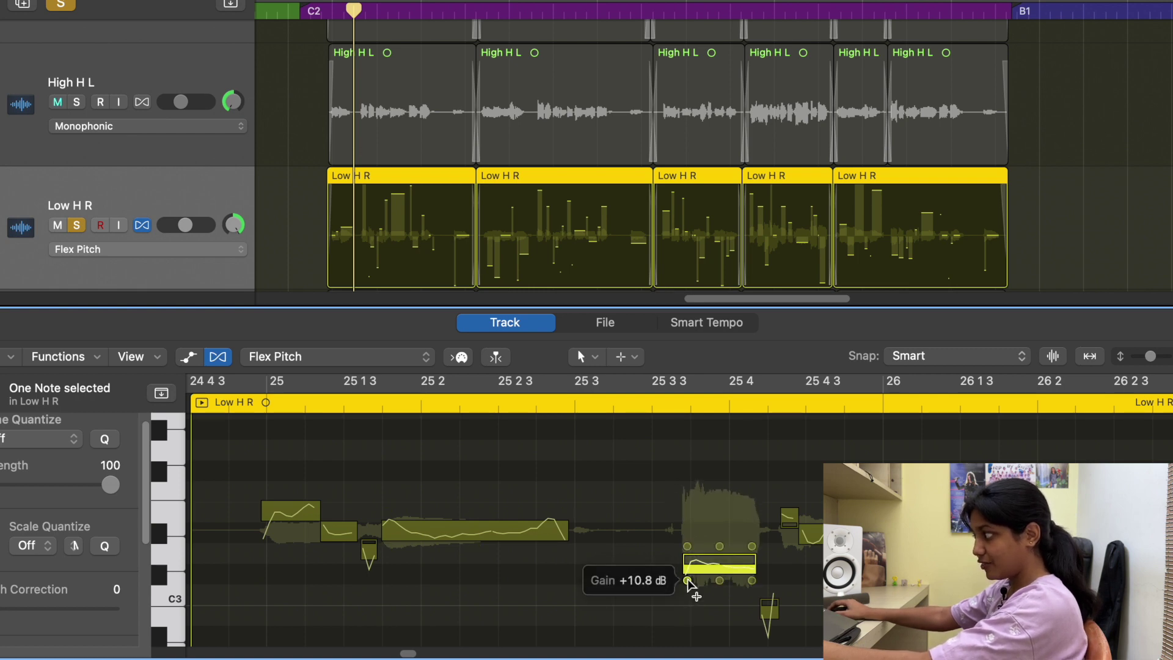
left_click_drag(689, 590, 680, 658)
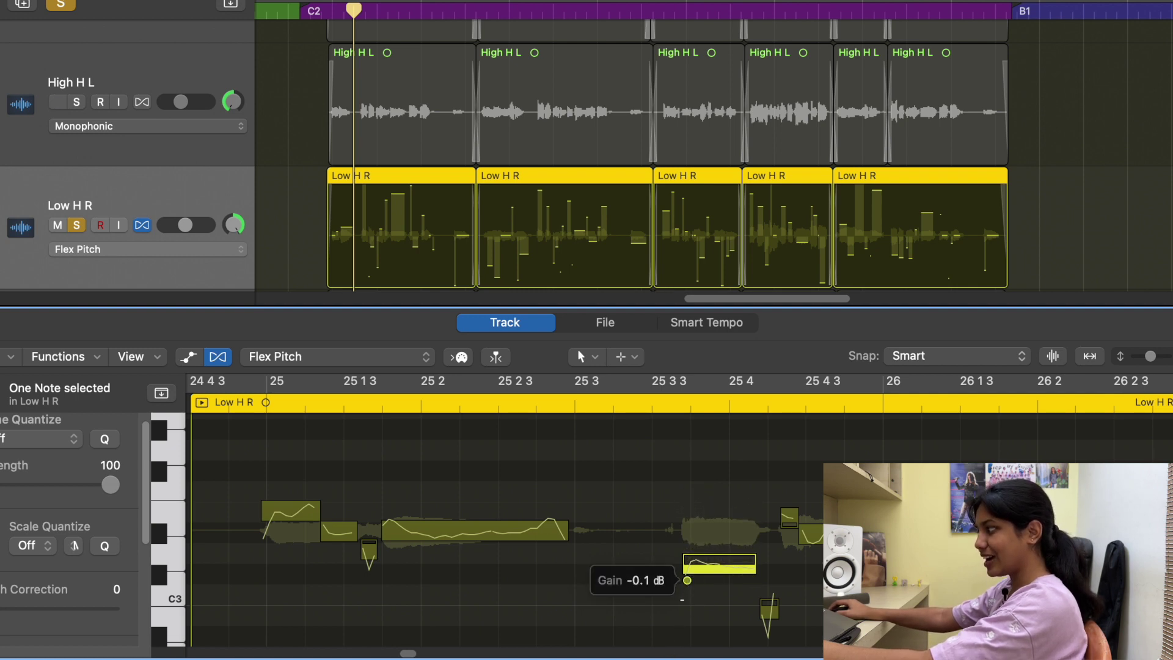
- Hide the flex view and close the audio editor to return to the vocal track regions
key("super+f")
key("e")
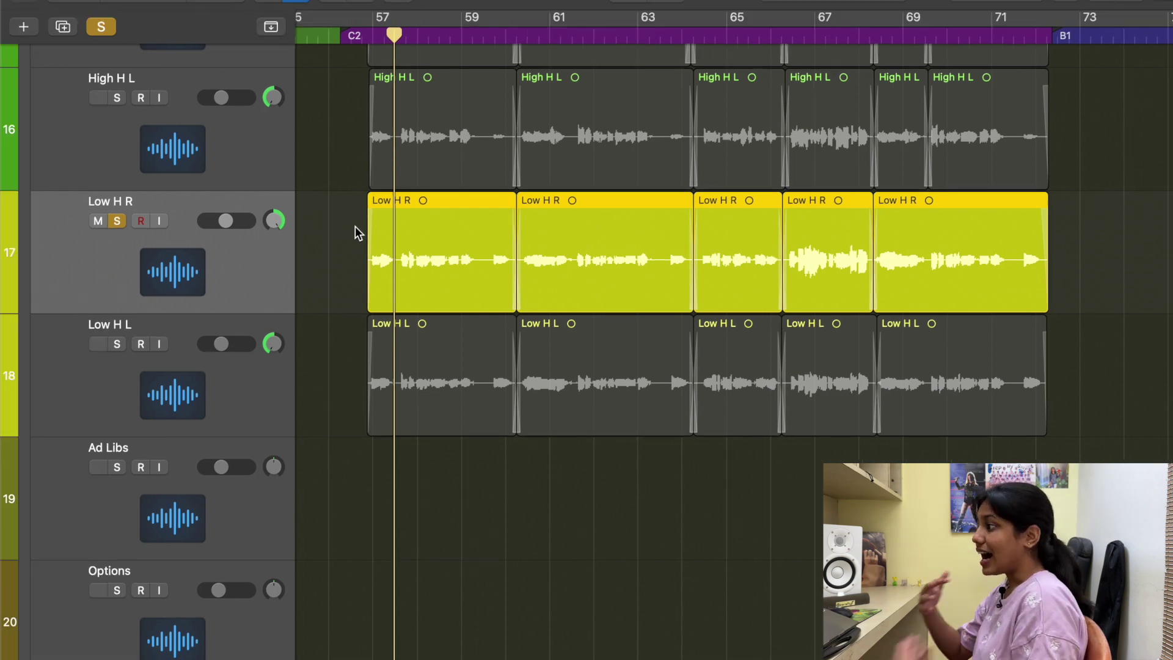
scroll(359, 228, "down", 1)
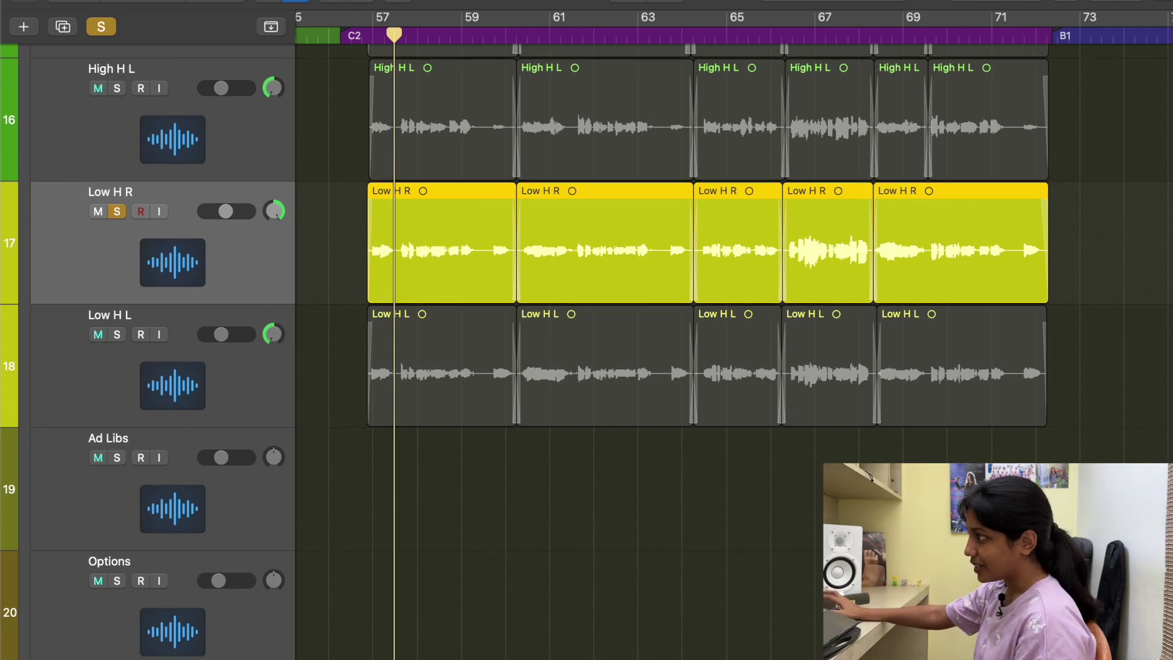
- Insert a mono Gain utility plug-in on the Low H R channel strip, then close its window and hide the inspector
key("i")
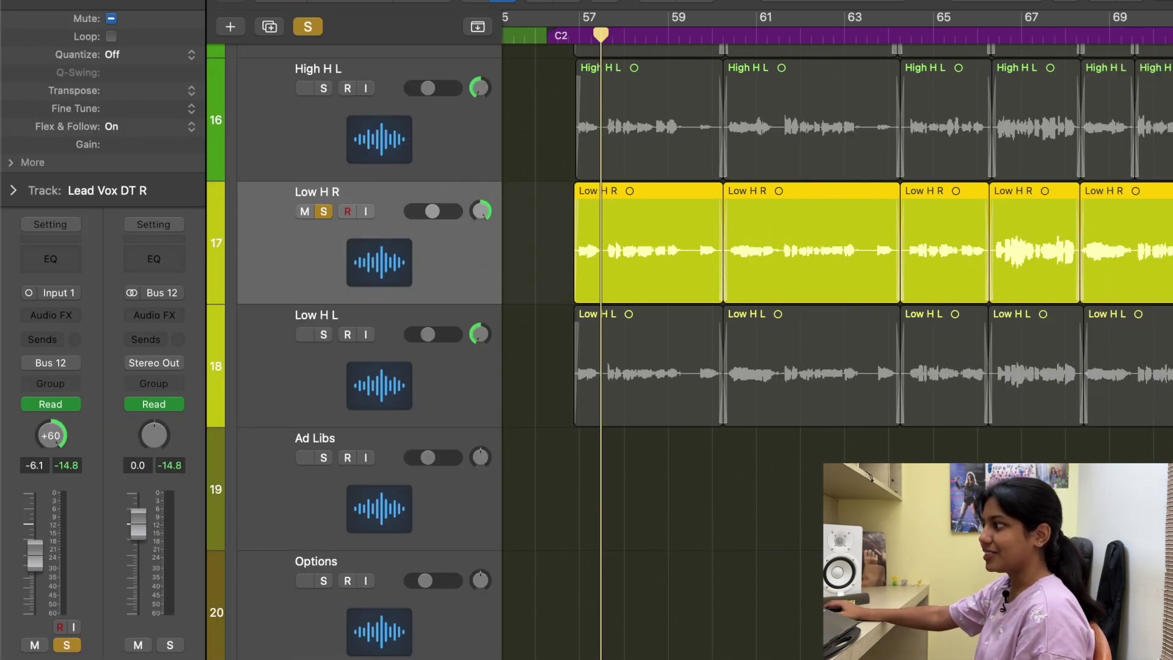
left_click(32, 6)
left_click(47, 316)
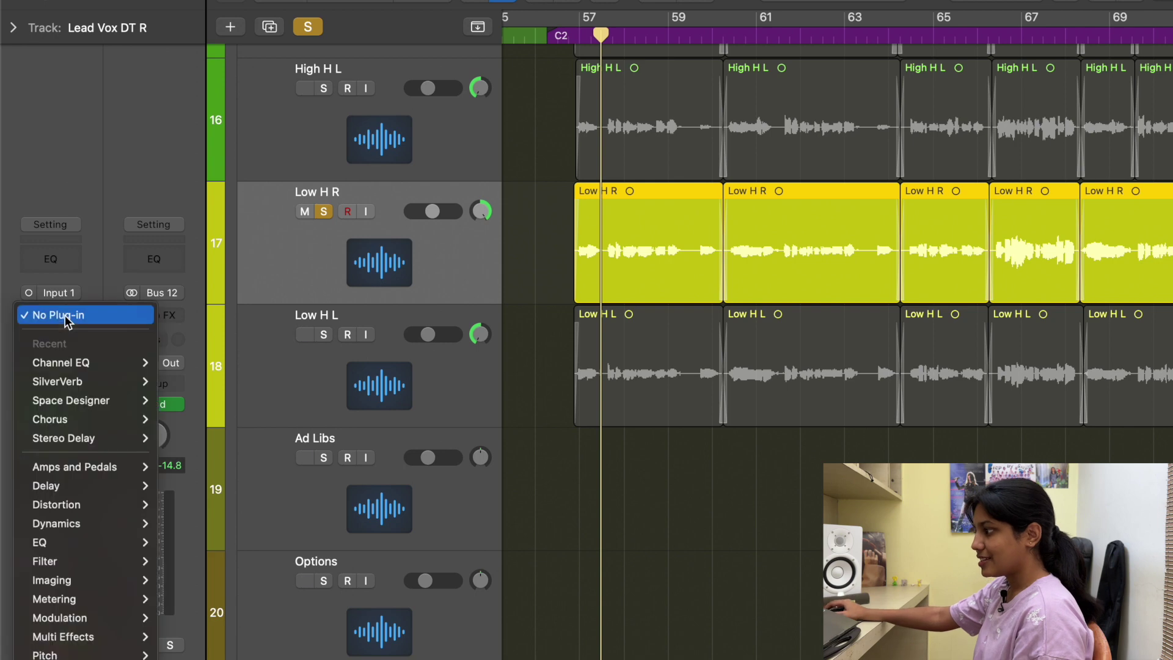
mouse_move(74, 641)
mouse_move(236, 630)
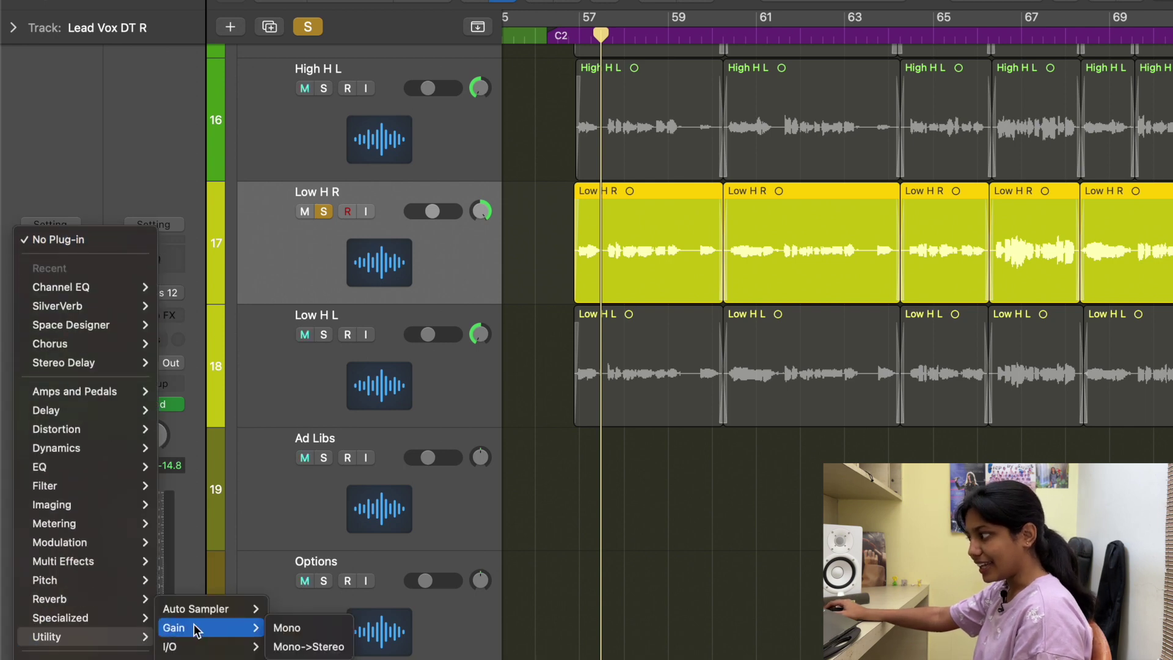
left_click(317, 630)
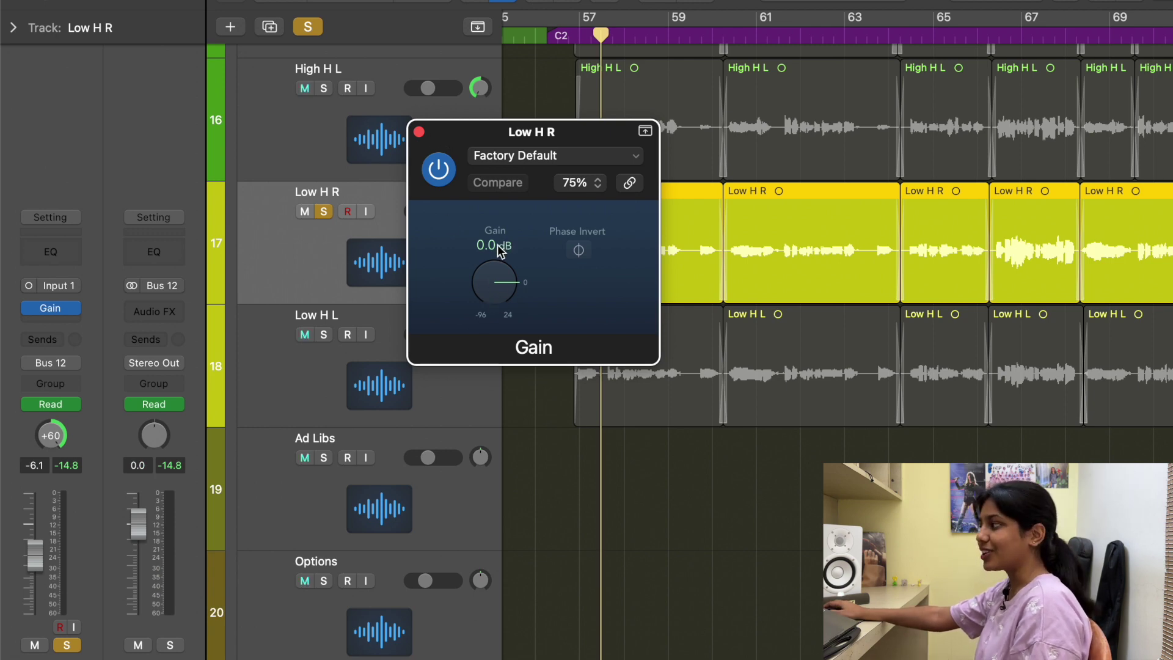
left_click(419, 132)
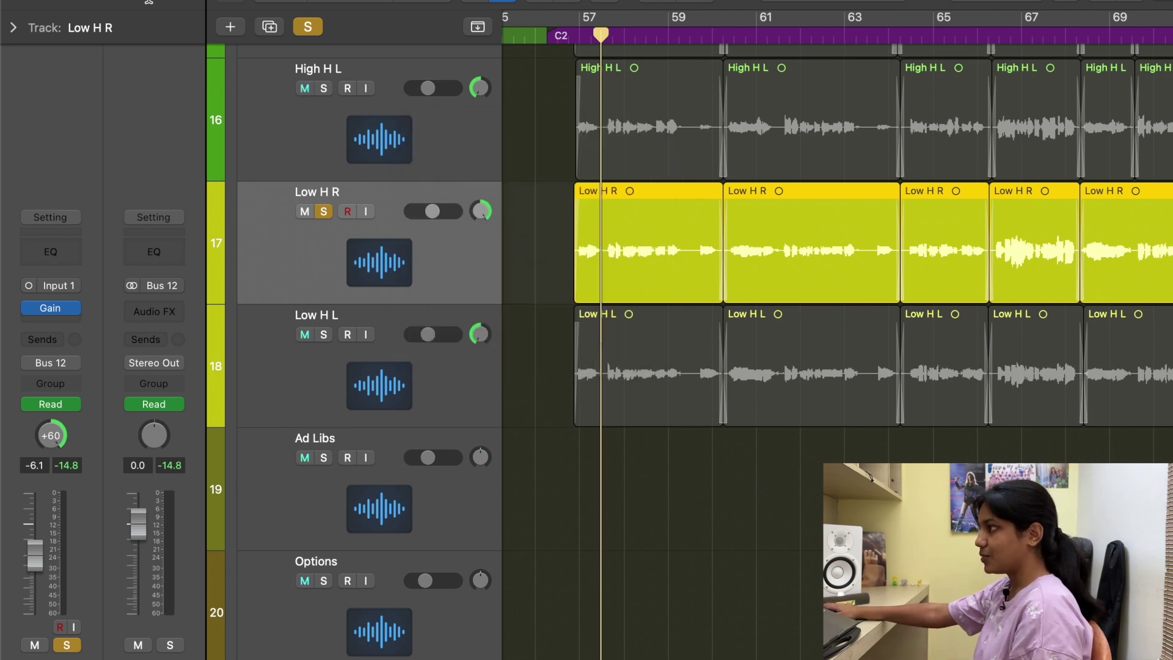
key("i")
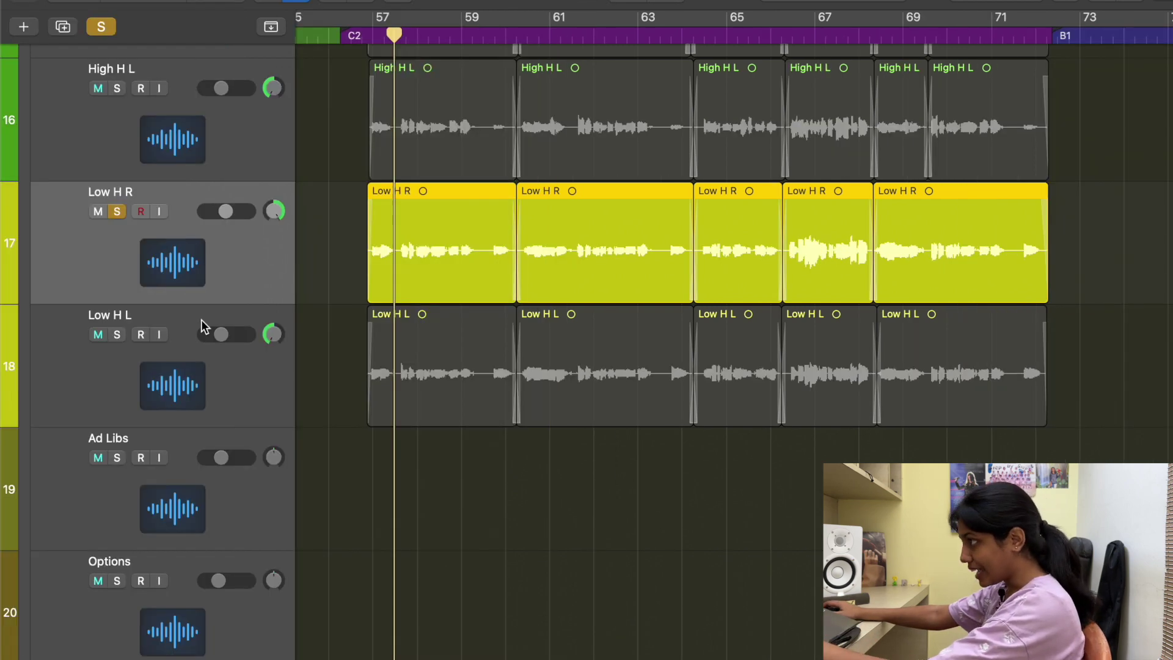
- Show track automation and set the Low H R automation parameter to the Gain plug-in's Gain
key("a")
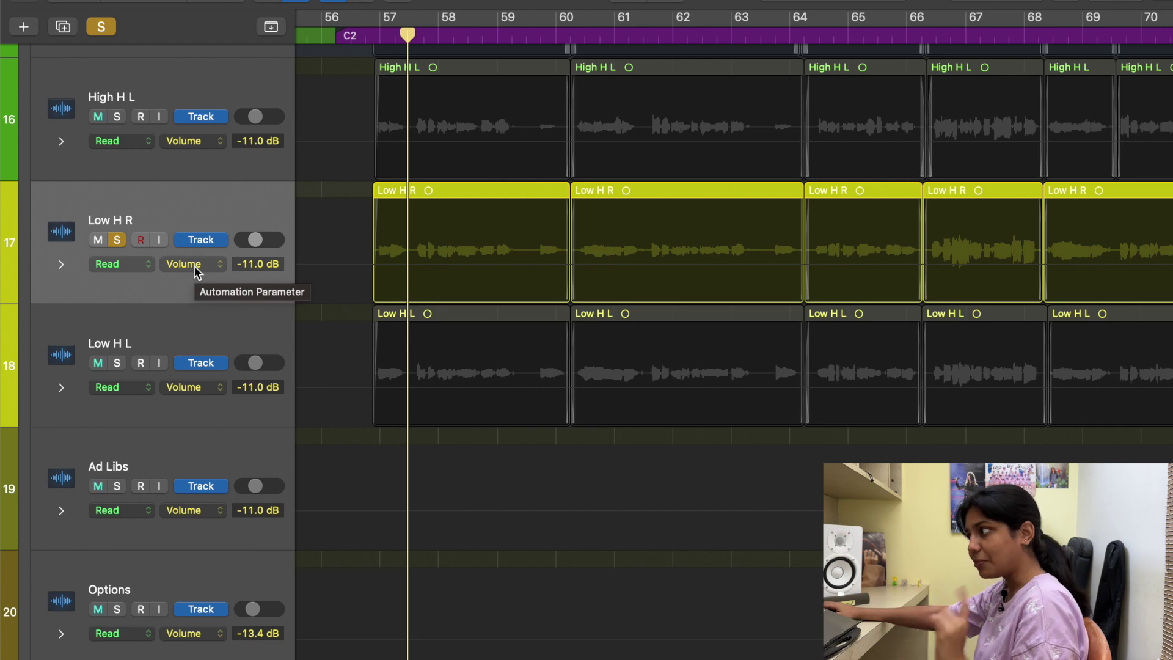
left_click(197, 266)
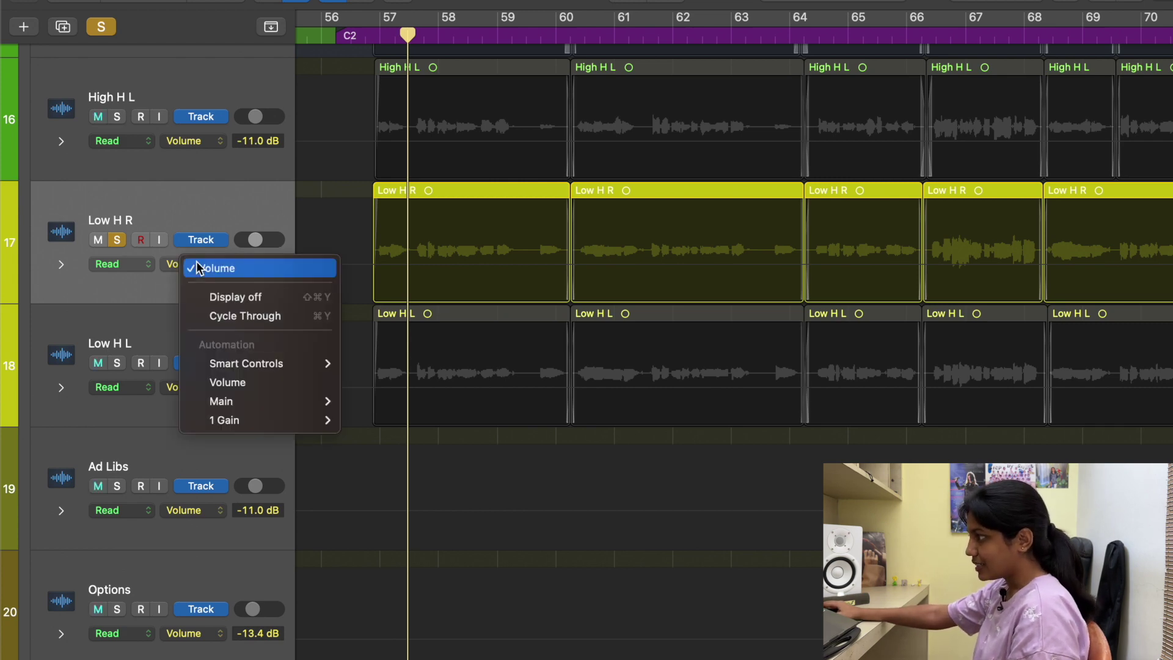
mouse_move(234, 428)
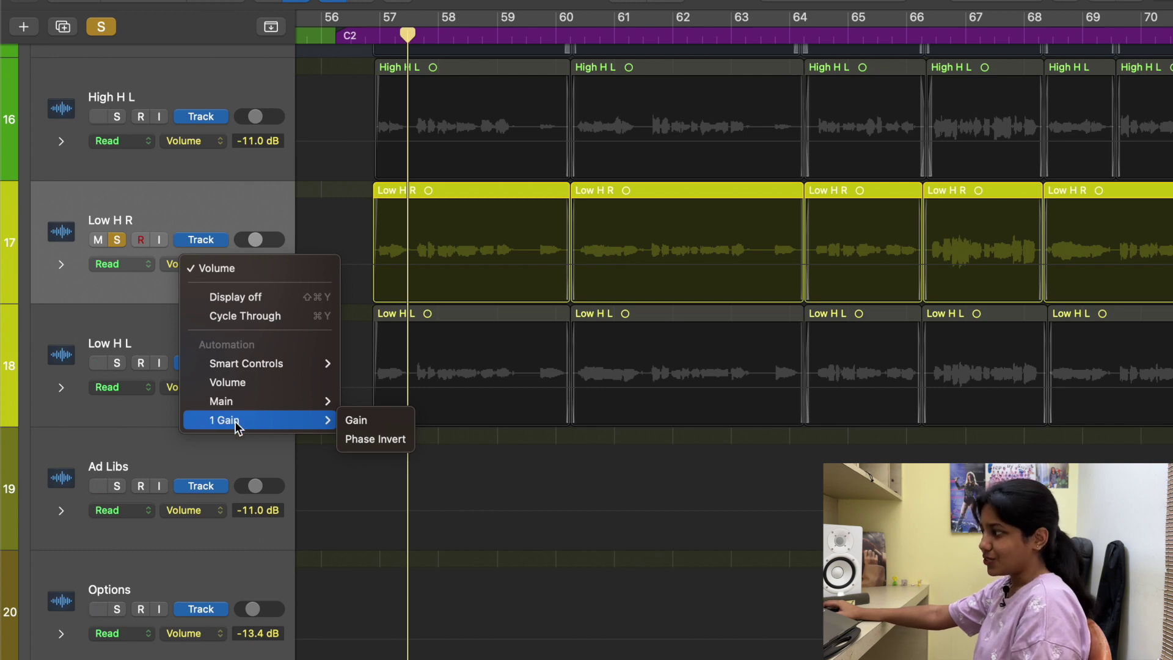
left_click(360, 423)
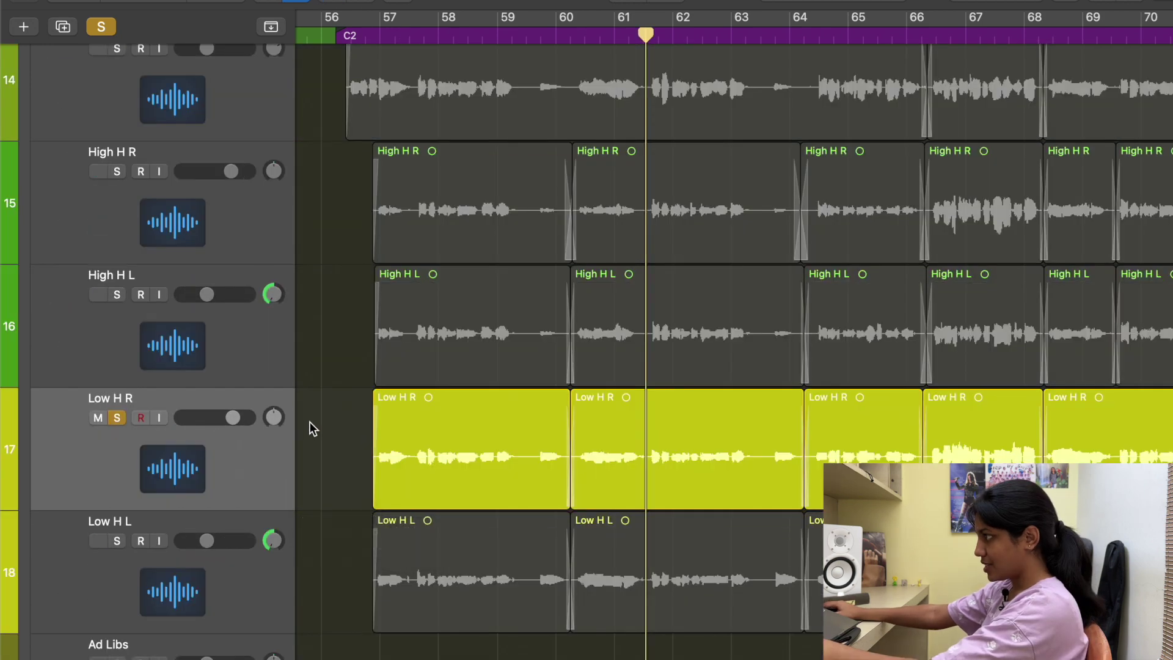
- Raise the Low H R track volume to 3.8 dB during playback, and show the gain automation lanes
key("space")
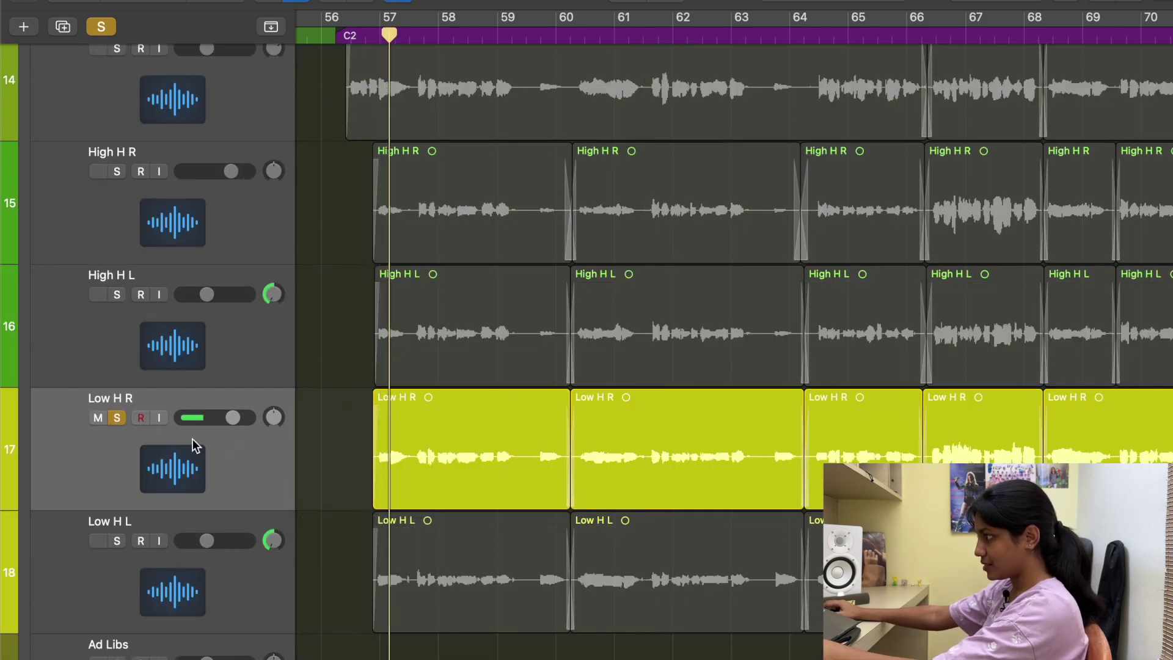
left_click_drag(236, 423, 324, 426)
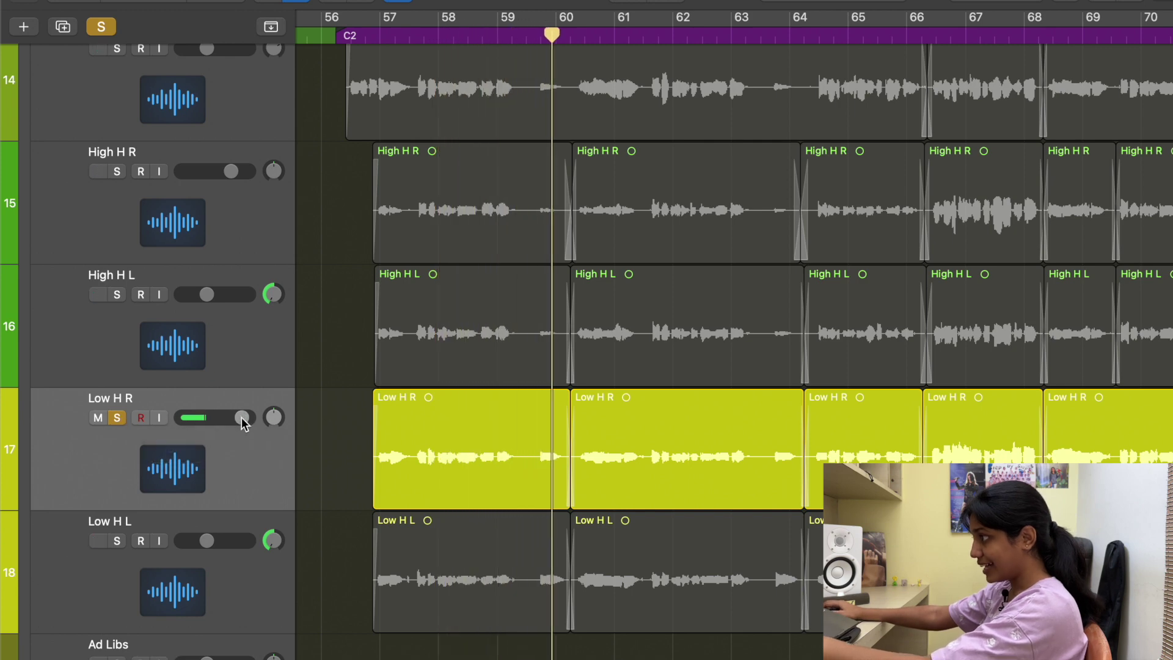
key("a")
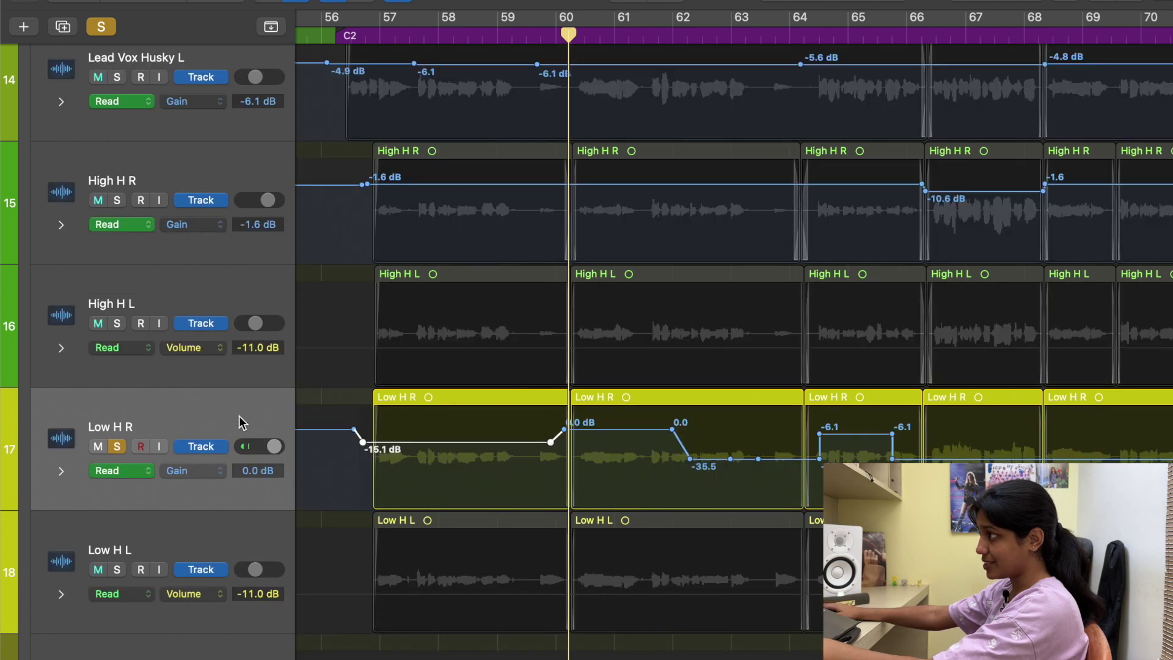
- Play from about bar 57 with the Low H R Gain plug-in open to watch its gain follow the automation, and hide both again
key("i")
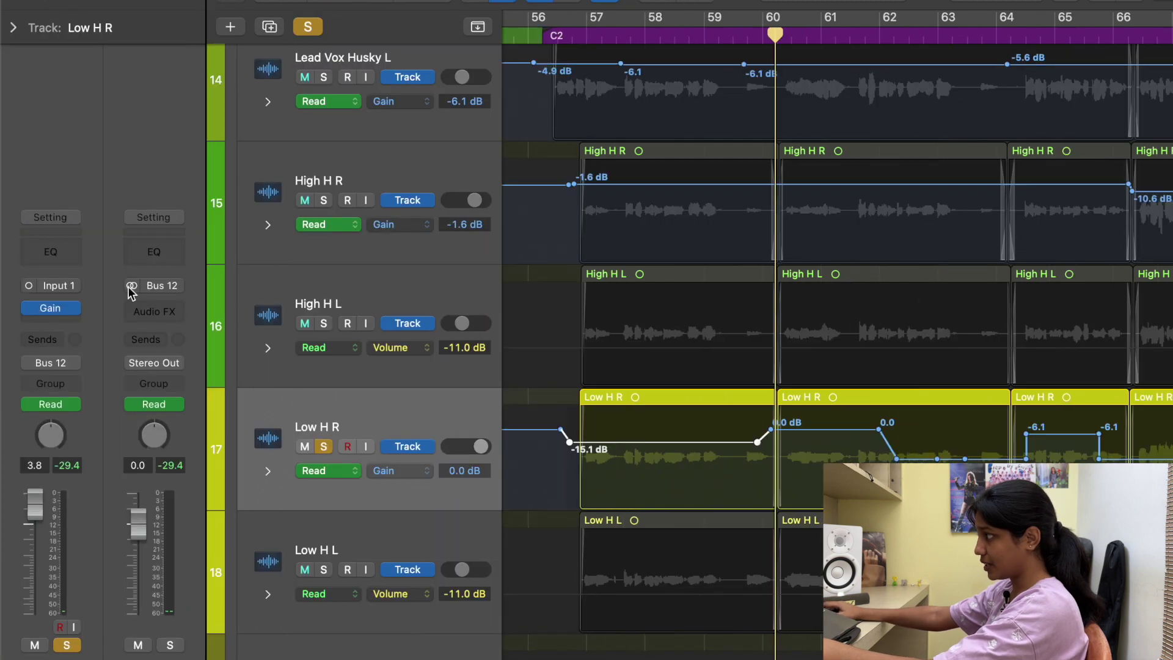
left_click(61, 307)
left_click_drag(571, 138, 470, 144)
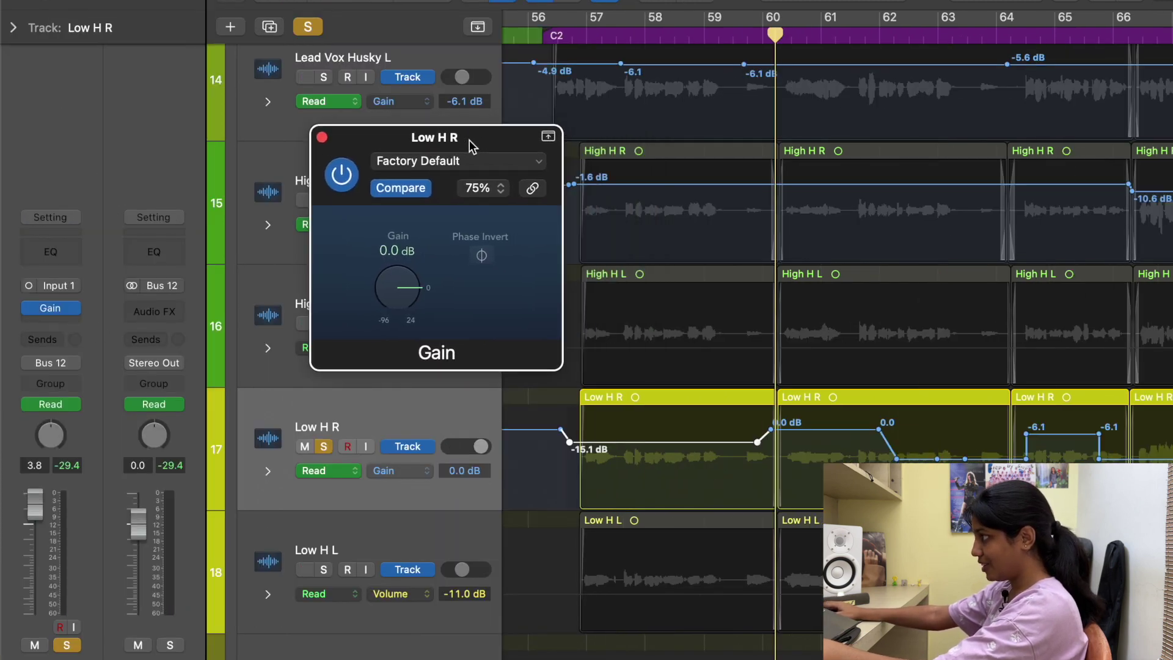
double_click(590, 38)
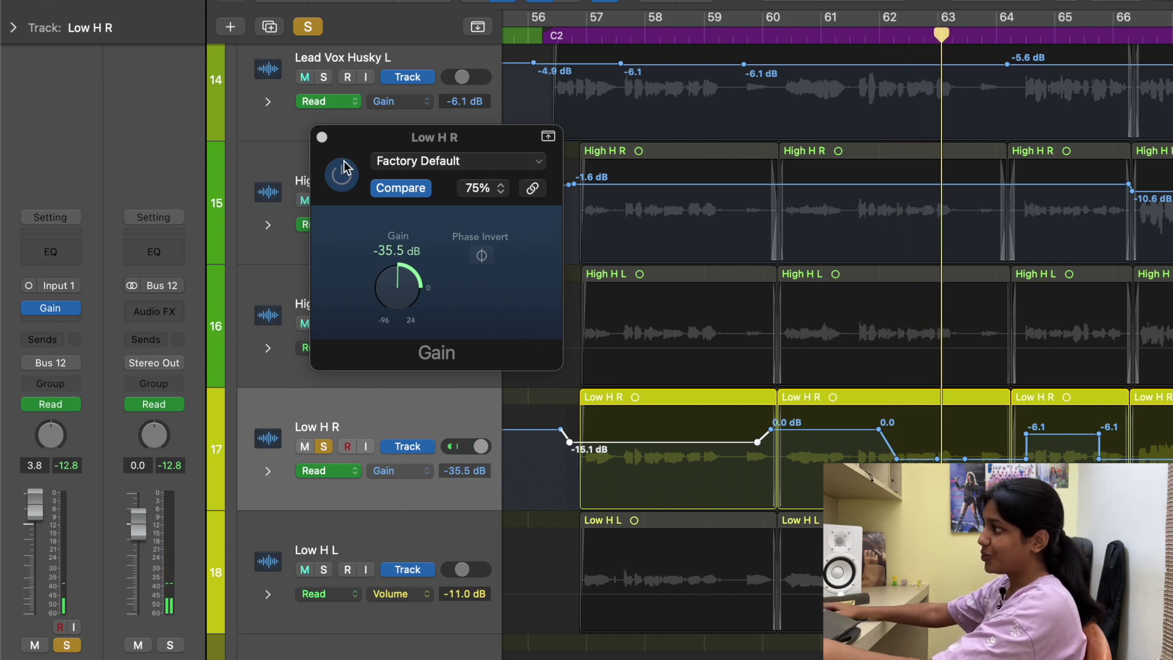
left_click(322, 136)
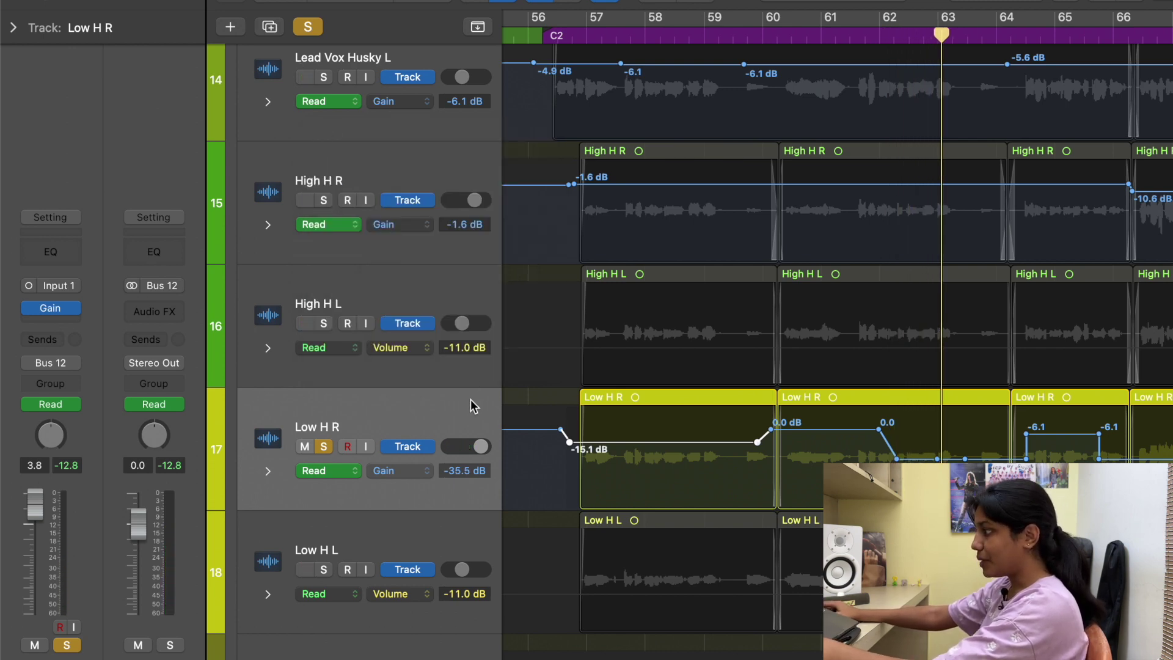
key("a")
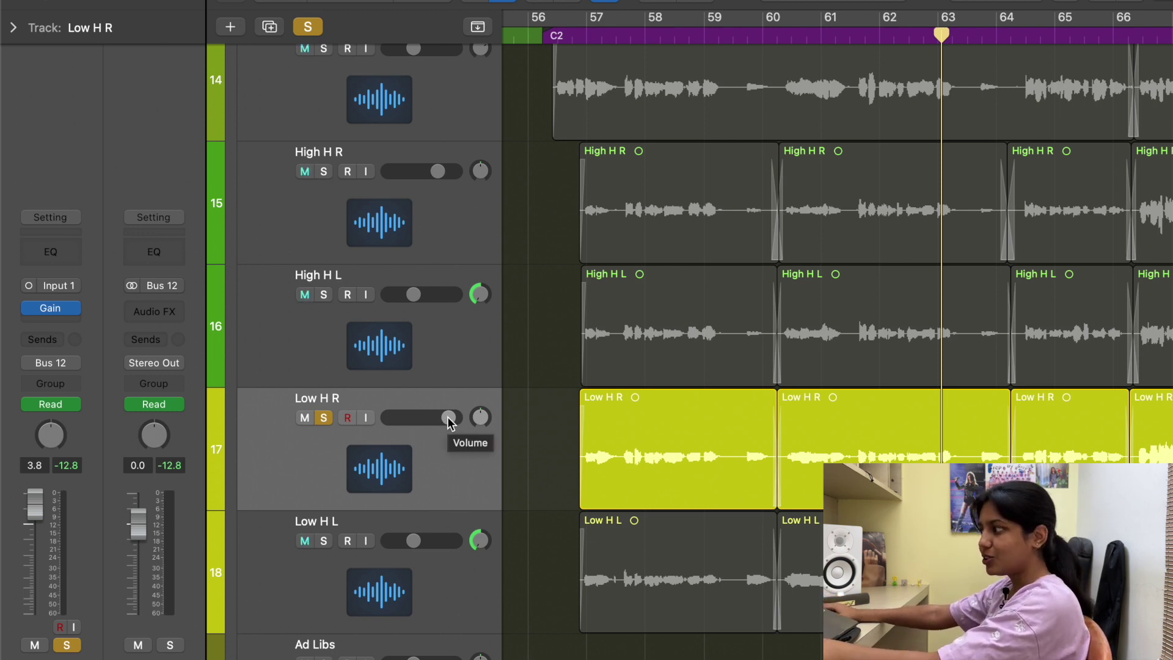
mouse_move(69, 314)
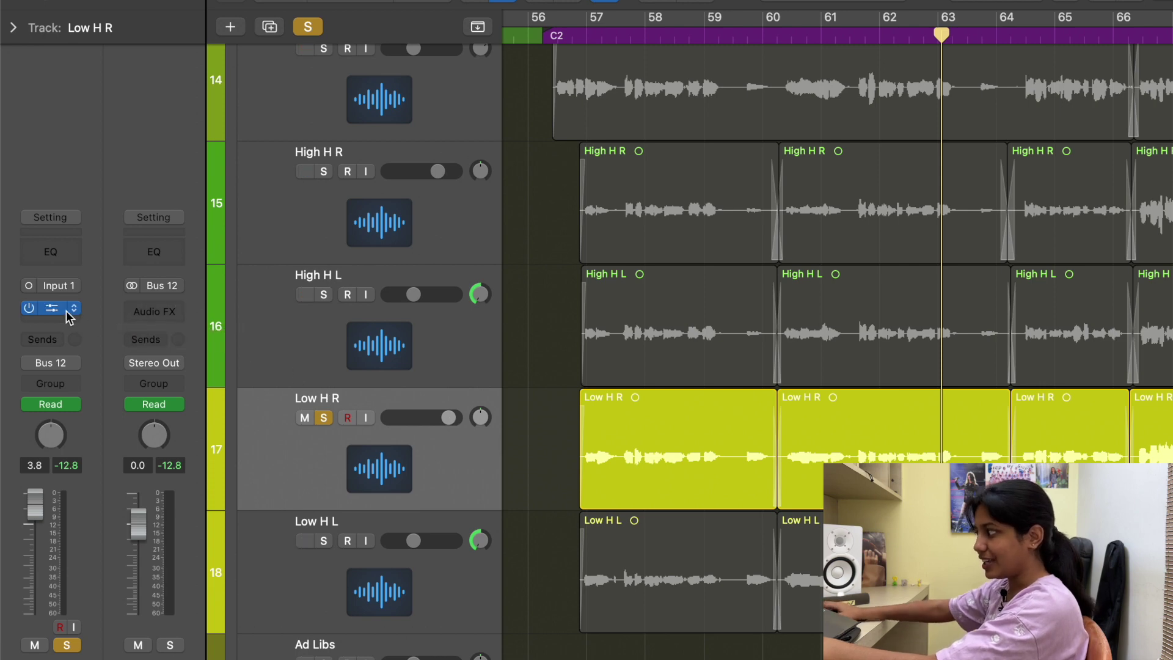